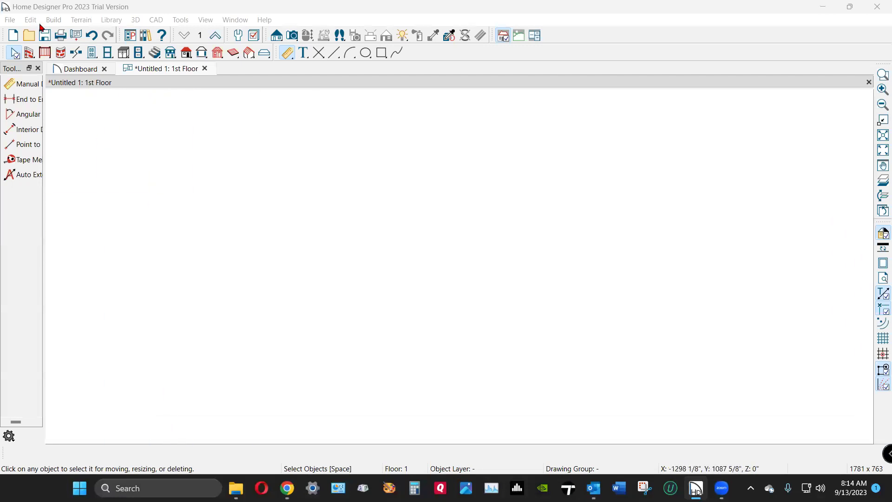
Import page 2 of the 24X36 Mockingbird Lane plan PDF onto the 1st Floor plan
click(10, 20)
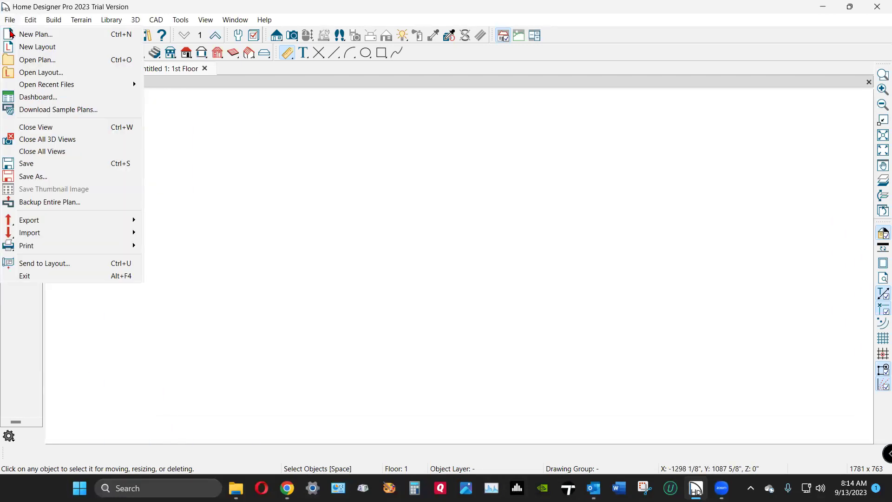
mouse_move(65, 223)
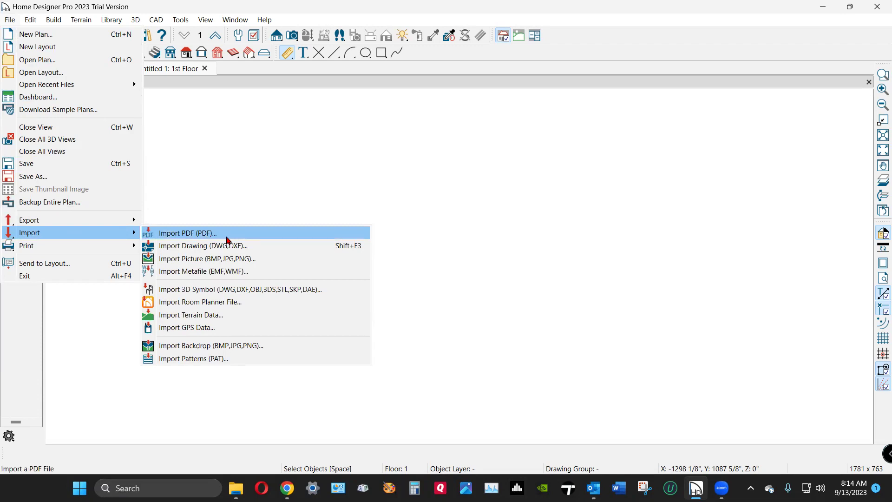
click(228, 234)
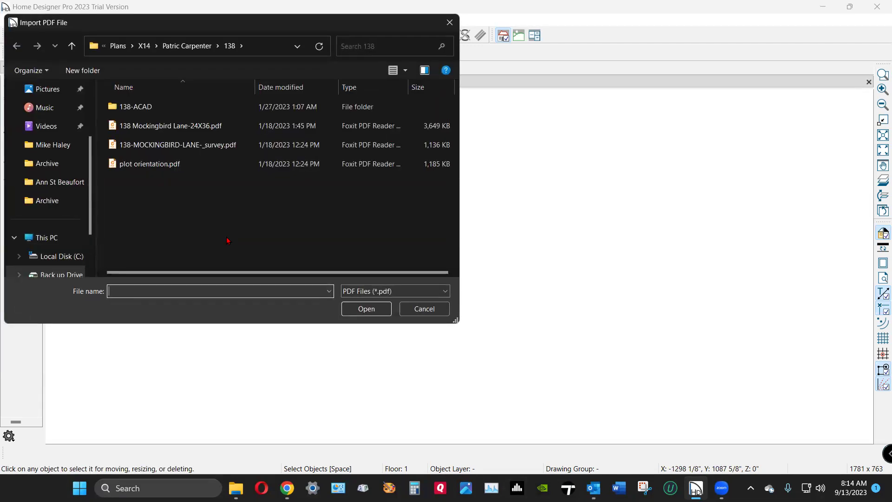
click(174, 125)
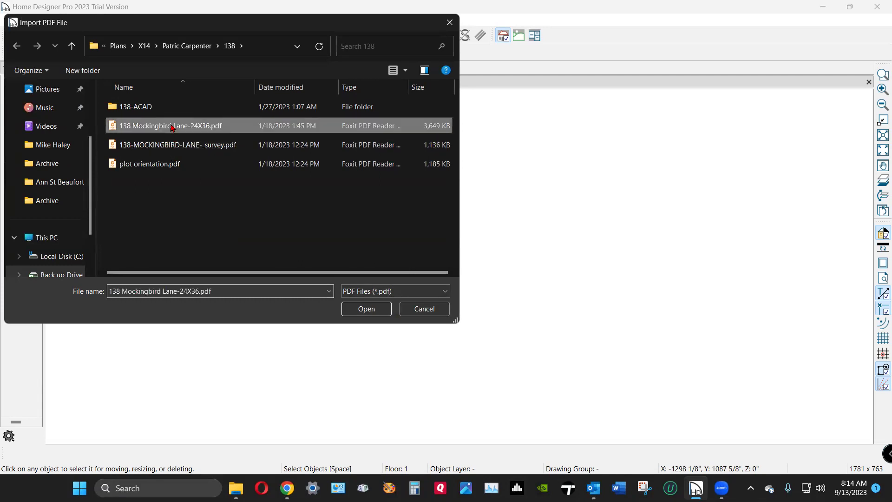
click(380, 308)
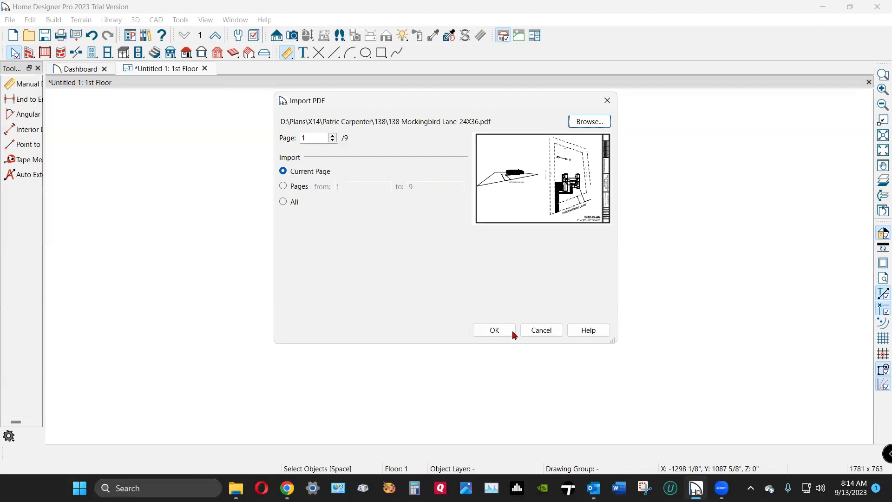
click(334, 138)
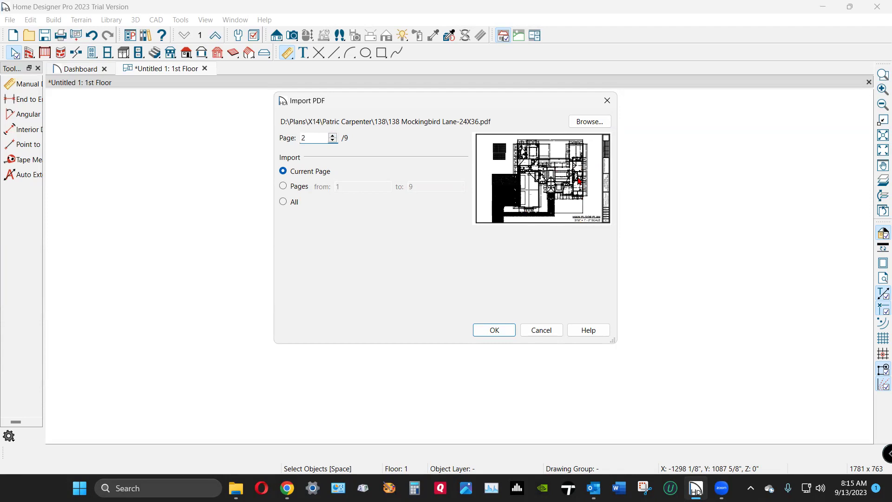
click(503, 330)
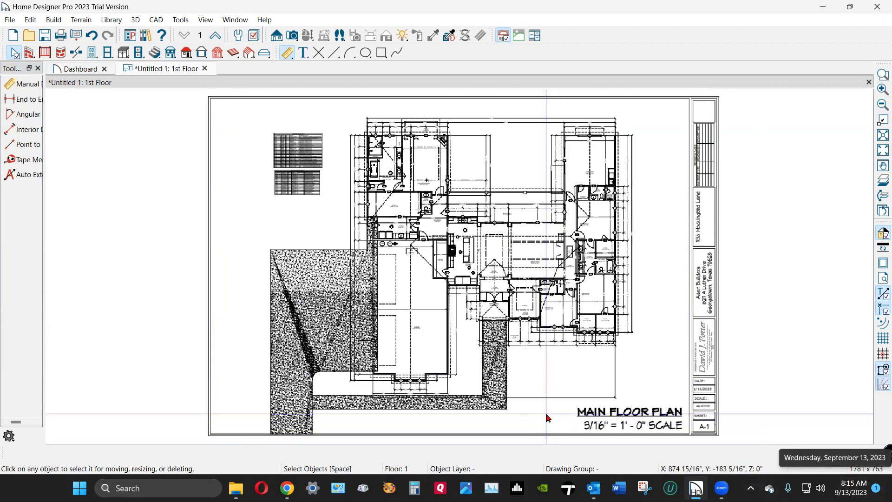
scroll(639, 385, up, 1)
scroll(622, 351, up, 3)
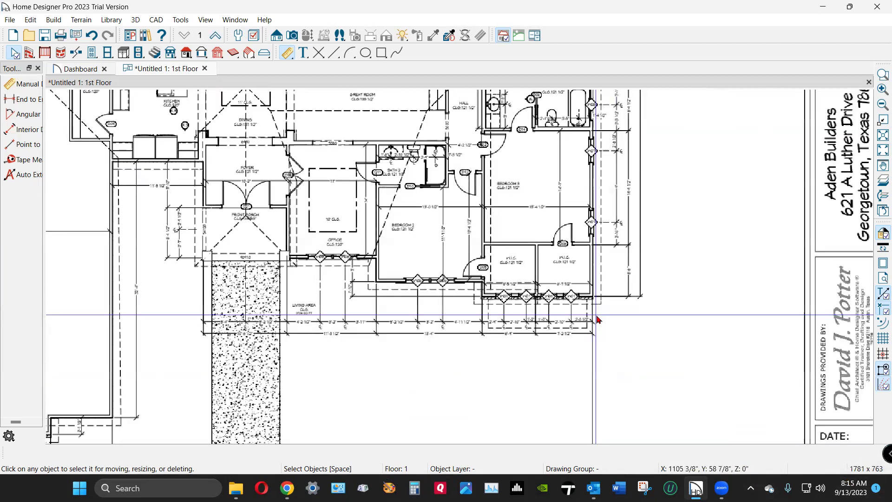
scroll(599, 318, down, 5)
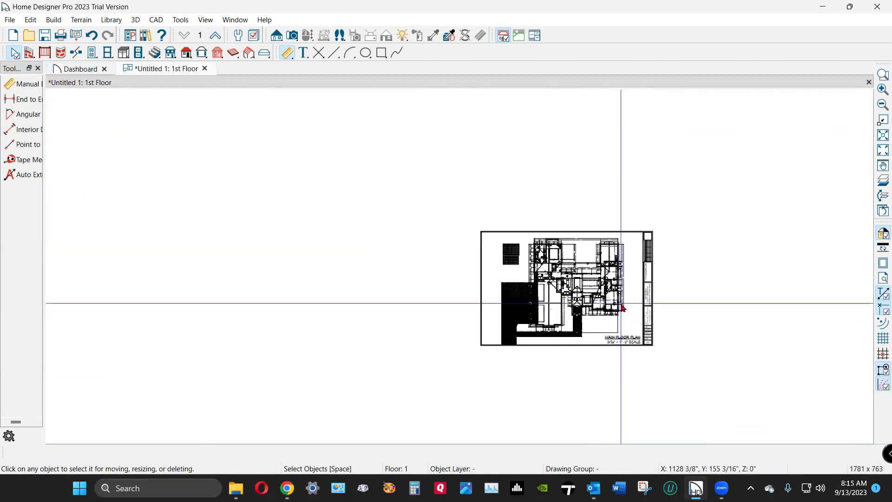
scroll(643, 315, up, 1)
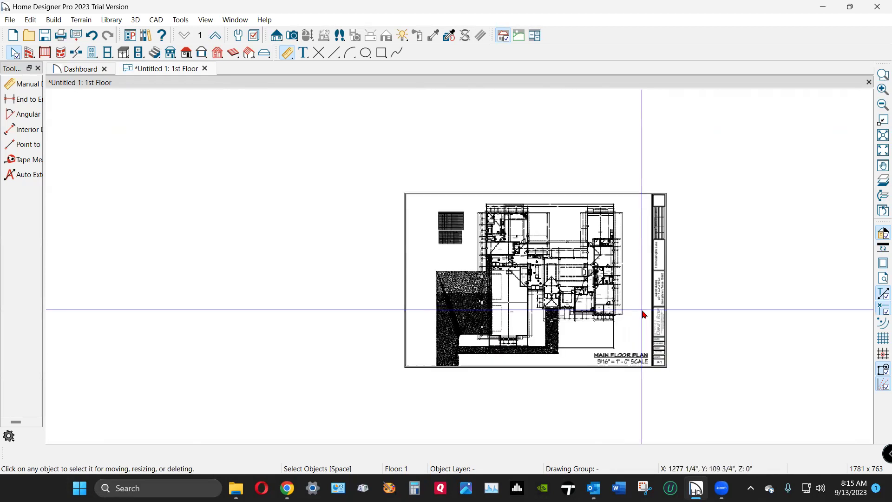
Input a CAD point at X 0", Y 0", then return to Select Objects
click(319, 53)
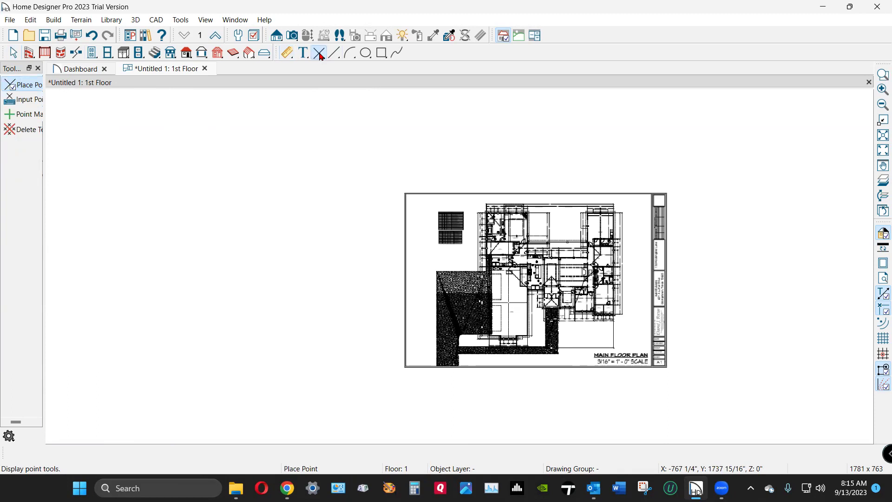
click(15, 100)
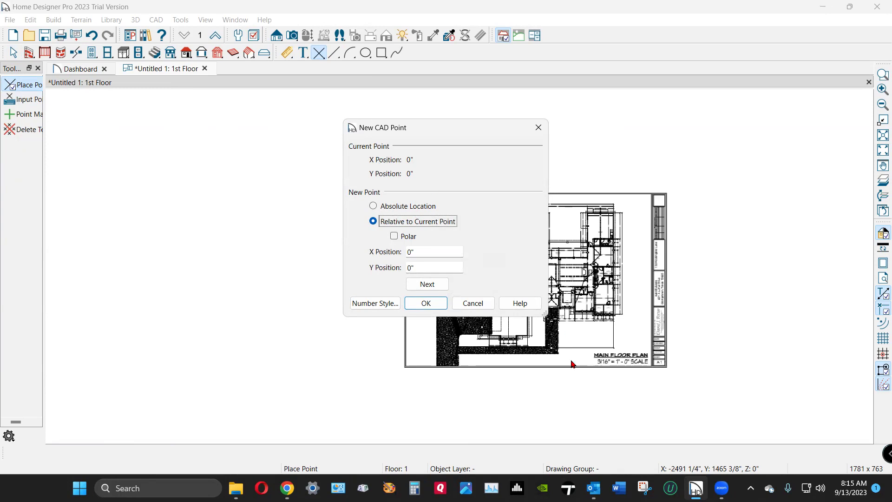
click(431, 303)
scroll(397, 234, down, 3)
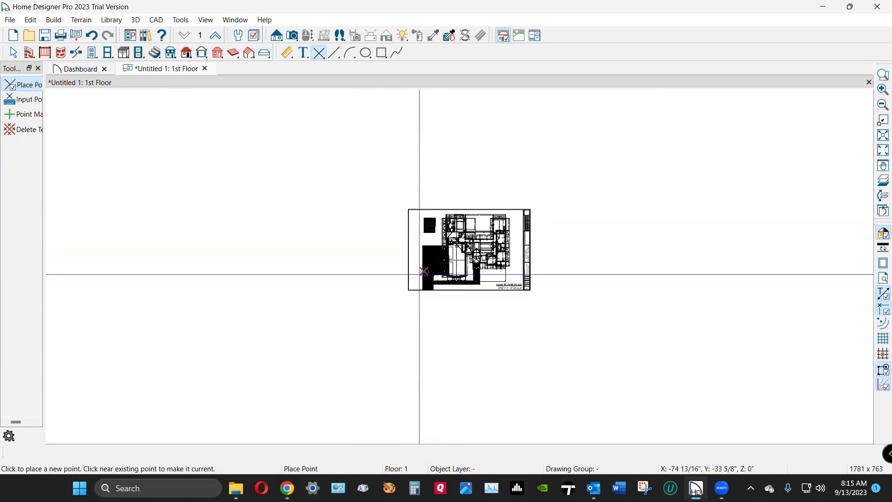
key(space)
scroll(431, 298, up, 1)
scroll(432, 303, up, 4)
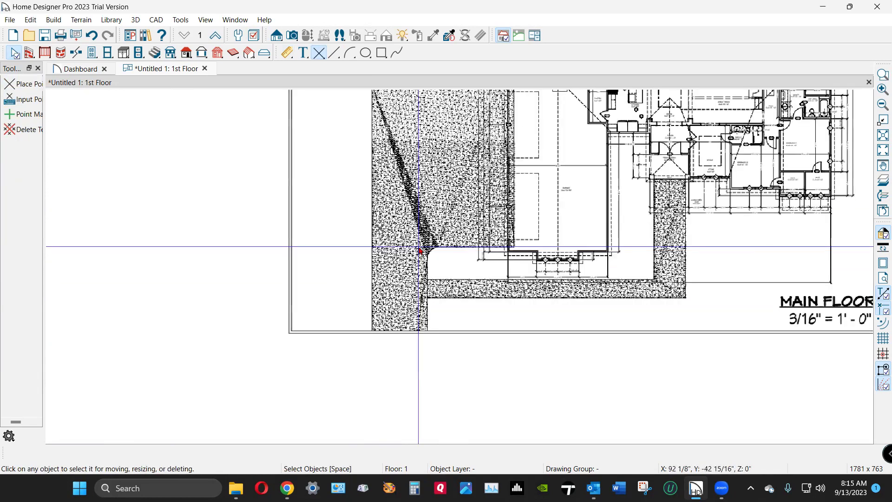
scroll(419, 251, down, 3)
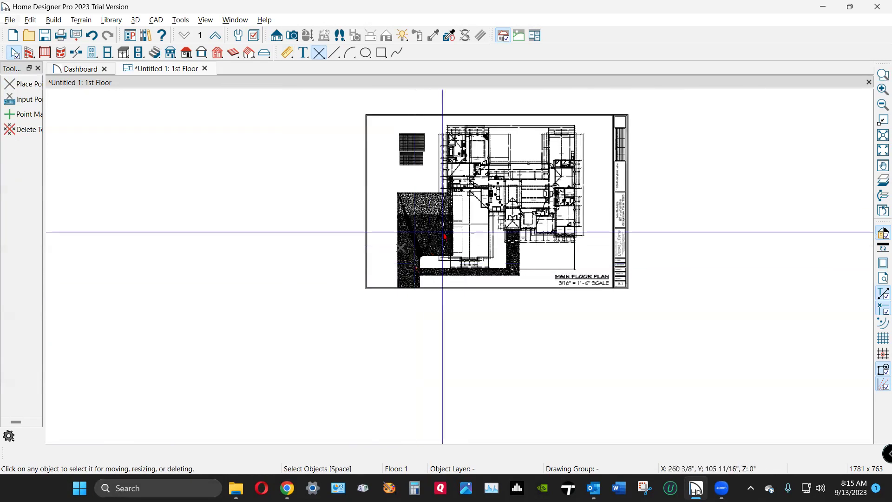
Drag the imported PDF sheet rightward so it no longer overlaps the origin point
click(446, 235)
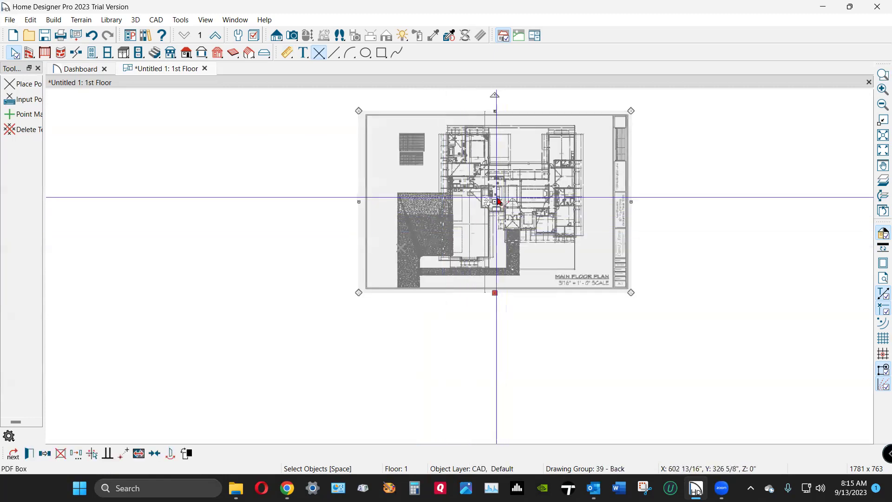
drag(495, 200, 564, 200)
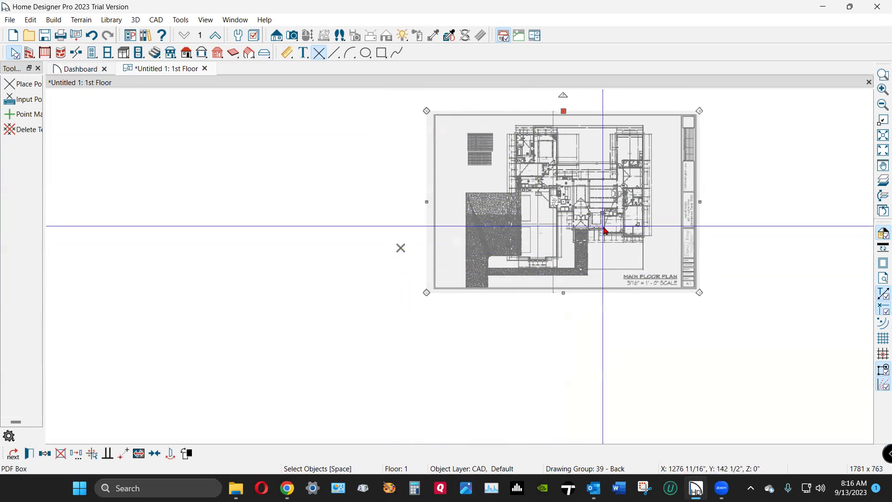
scroll(605, 231, up, 5)
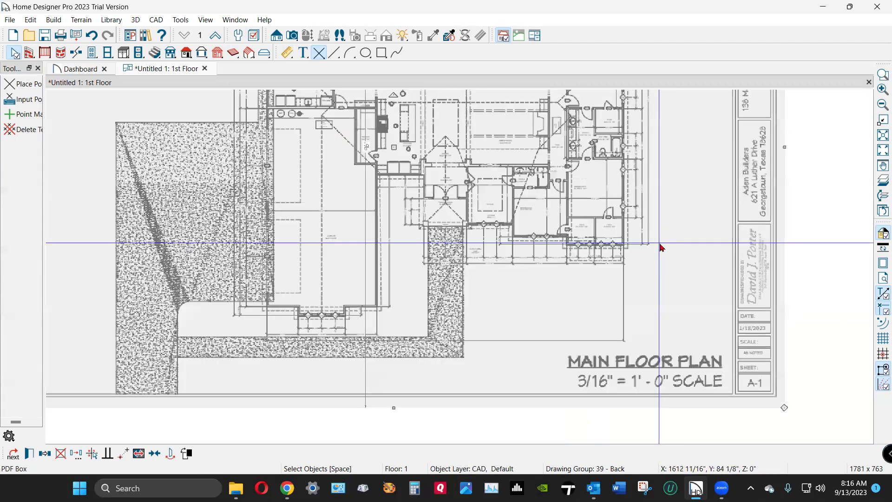
scroll(660, 249, up, 3)
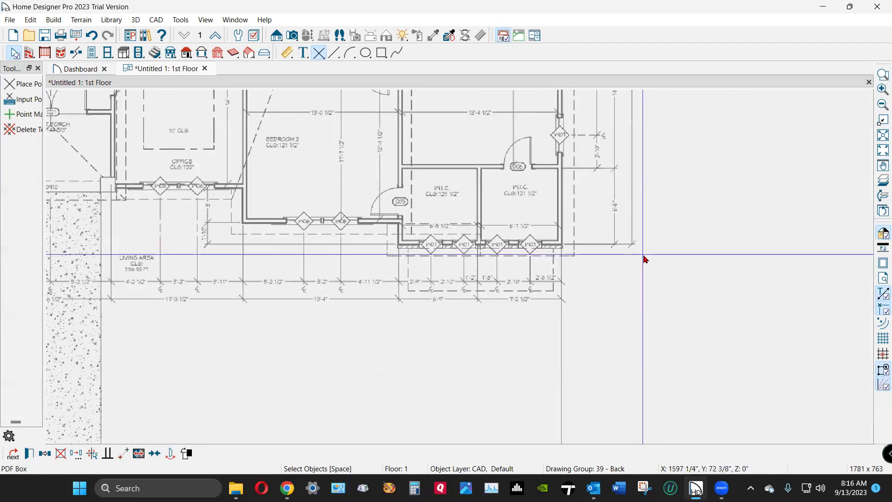
scroll(643, 256, down, 4)
scroll(578, 274, down, 5)
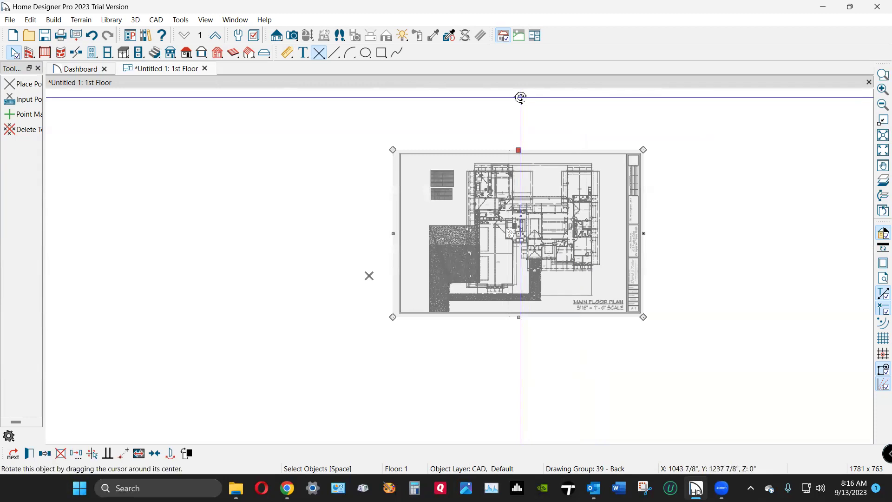
drag(520, 98, 496, 148)
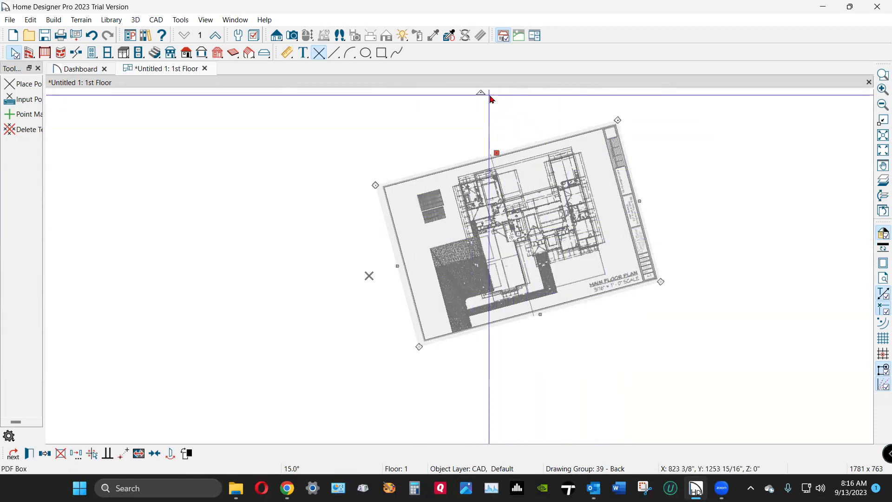
drag(481, 93, 516, 95)
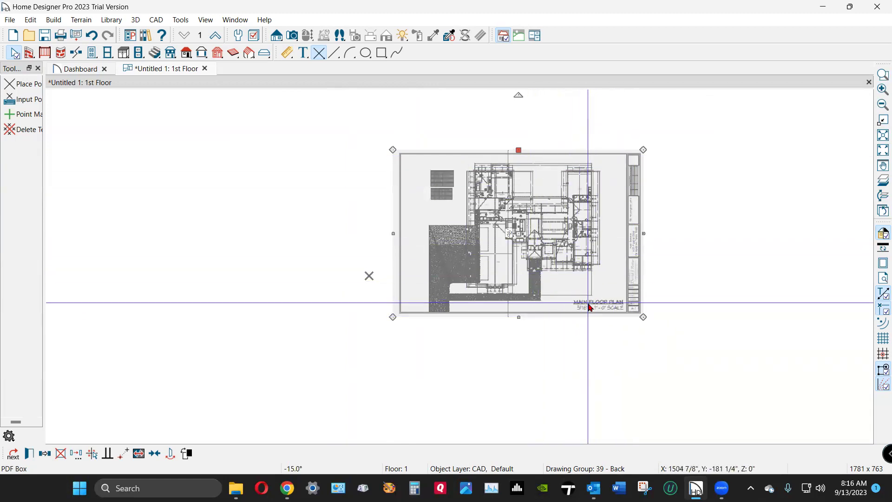
scroll(587, 302, up, 3)
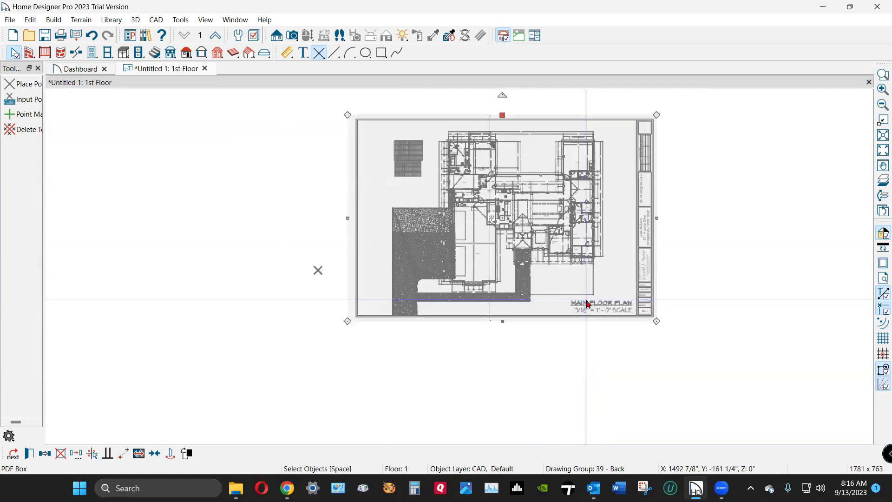
scroll(606, 234, up, 2)
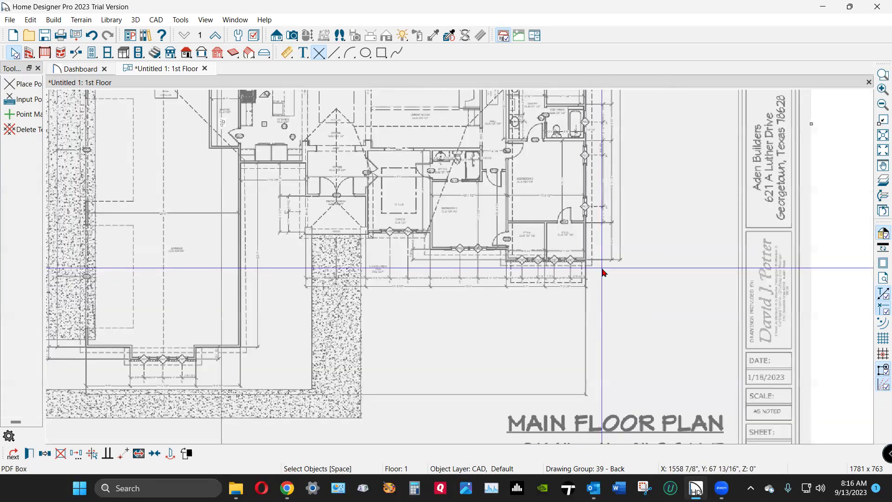
scroll(603, 272, up, 4)
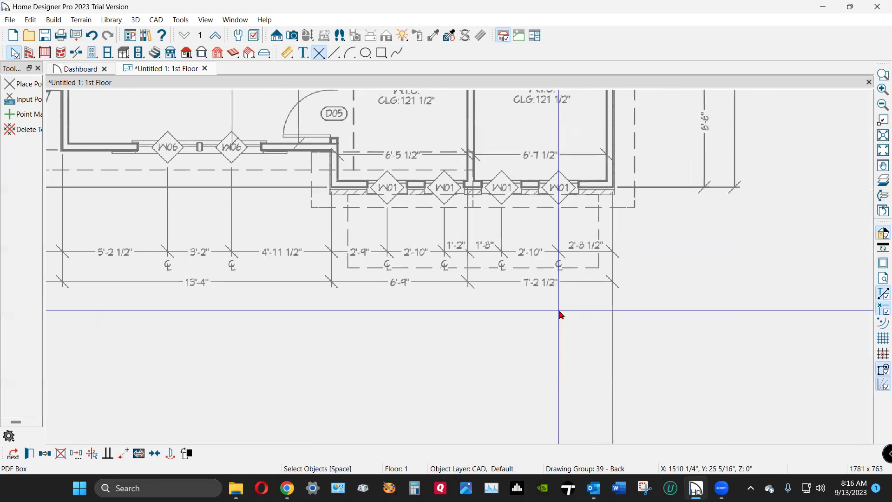
scroll(561, 315, down, 1)
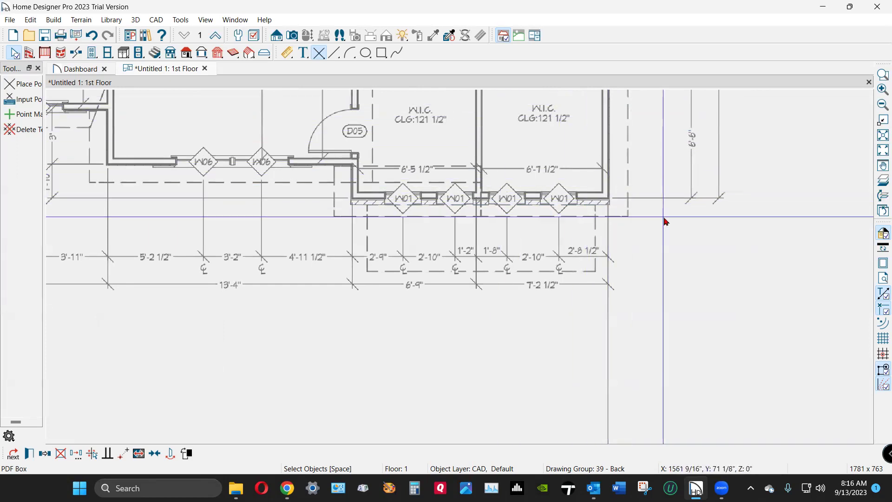
scroll(692, 232, down, 1)
scroll(257, 287, up, 1)
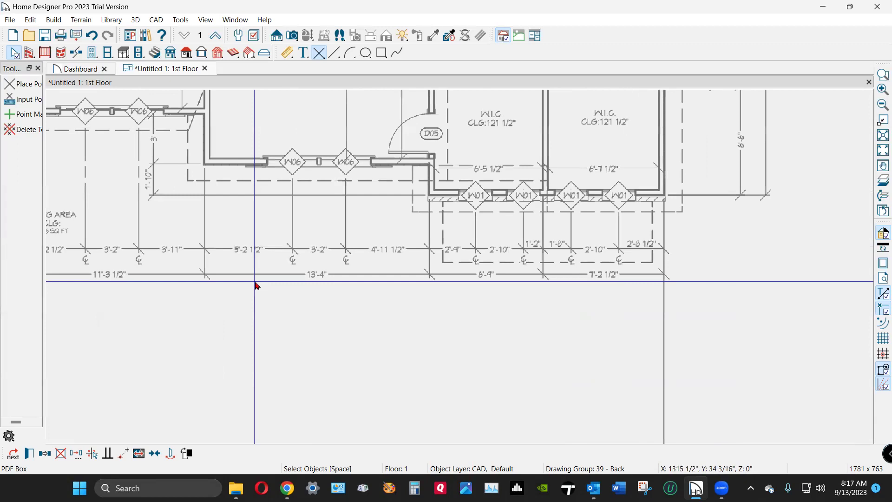
scroll(267, 291, up, 2)
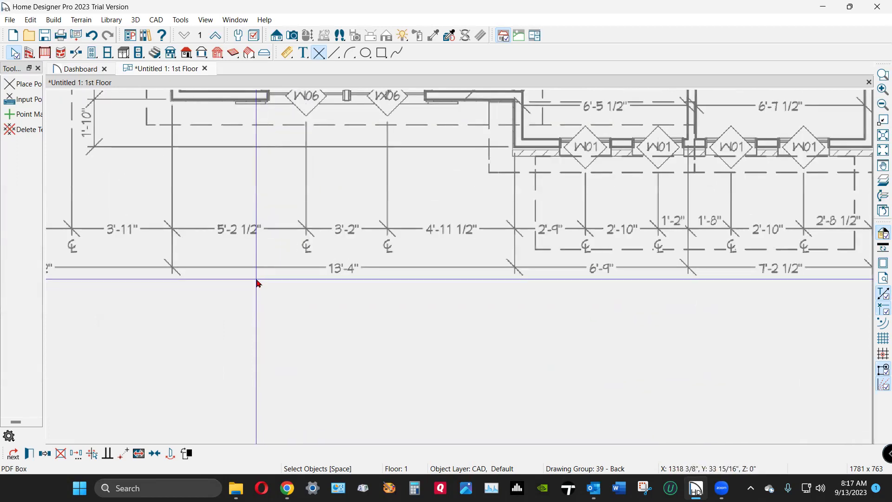
click(287, 52)
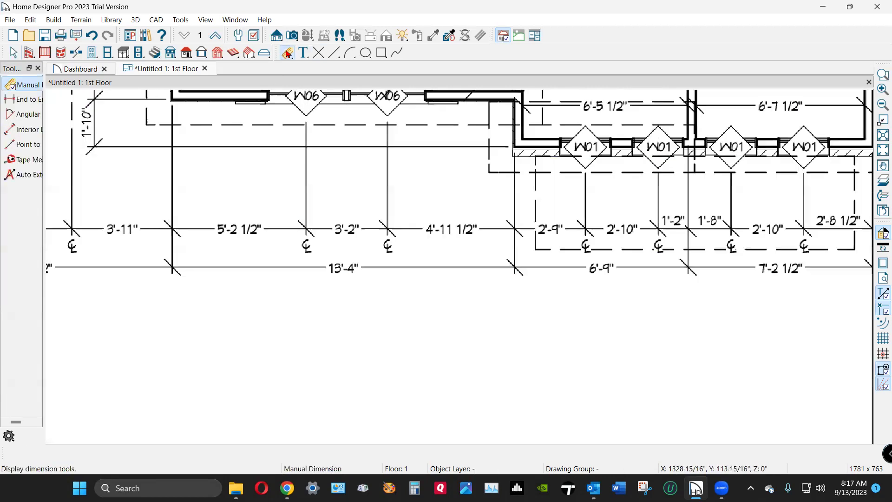
click(10, 160)
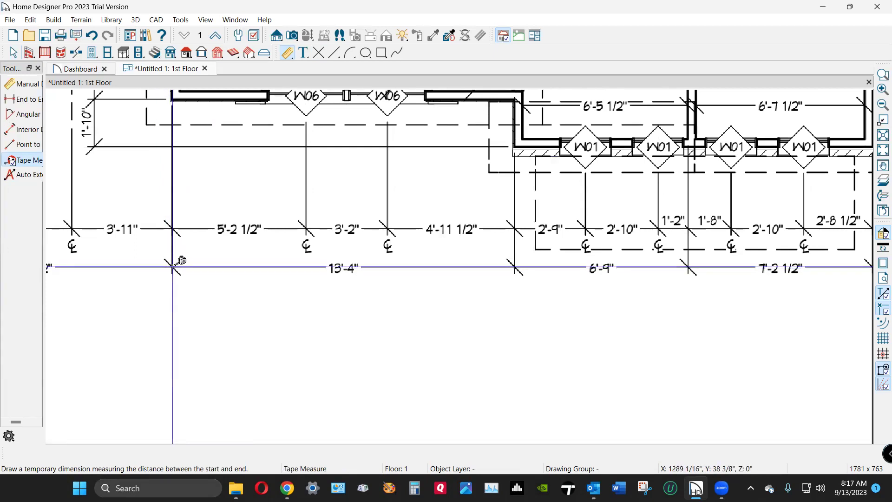
drag(173, 267, 514, 267)
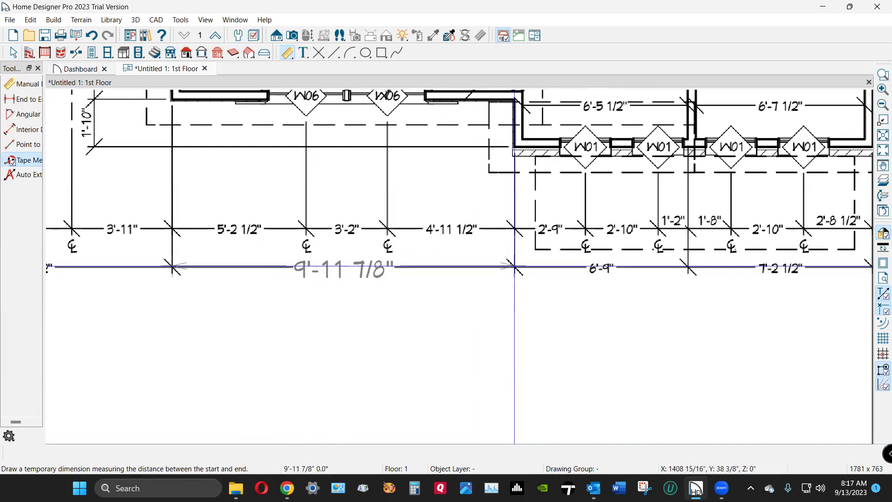
drag(514, 268, 342, 310)
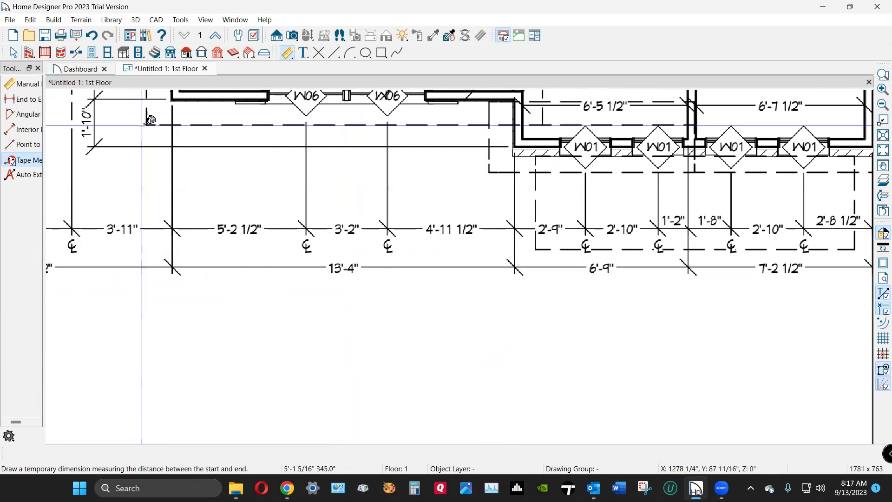
Select the imported PDF floor plan and float its Edit toolbar as a palette
click(15, 53)
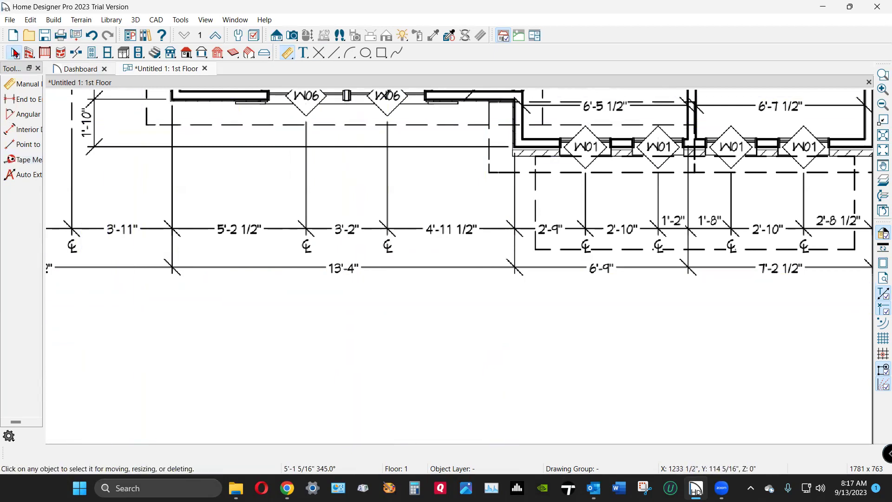
click(354, 212)
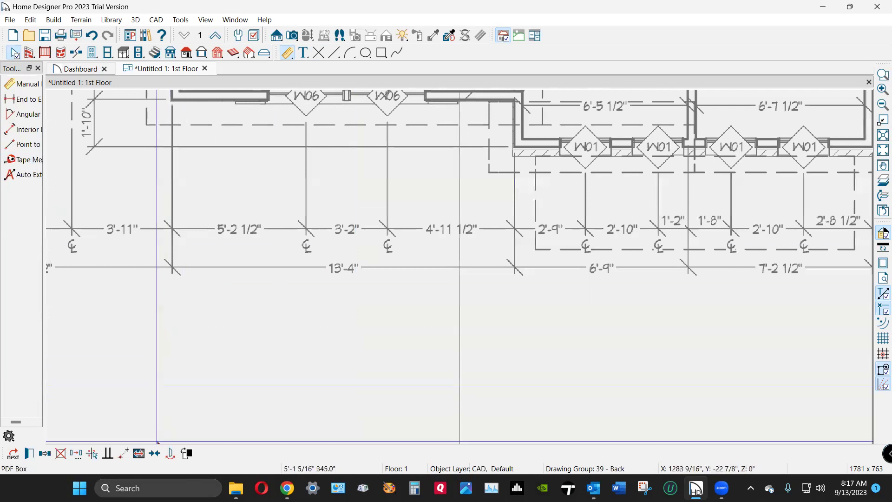
click(140, 455)
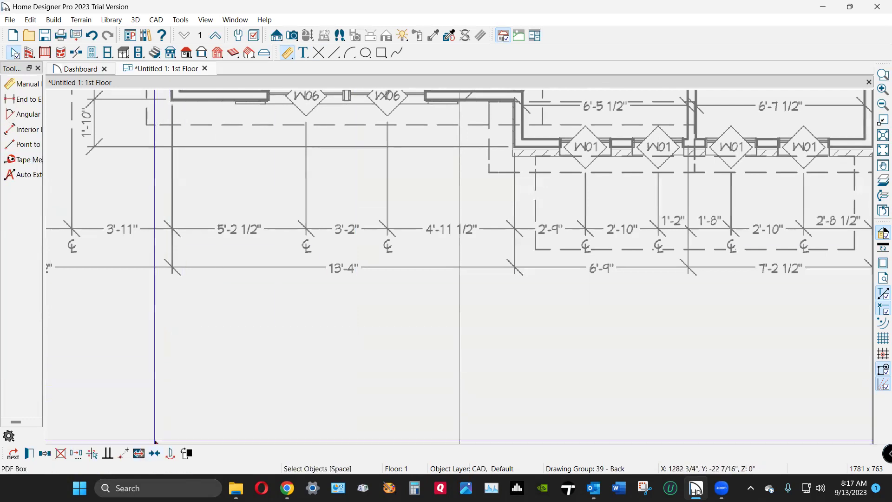
right_click(59, 380)
click(57, 378)
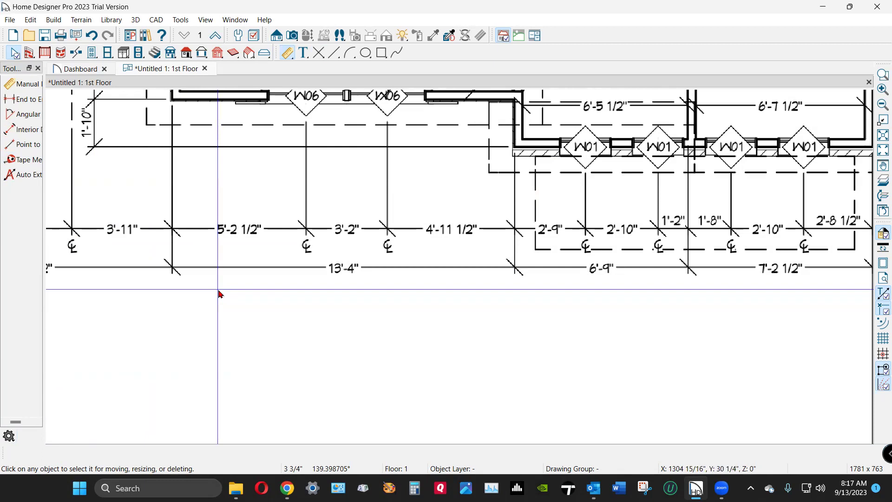
click(369, 203)
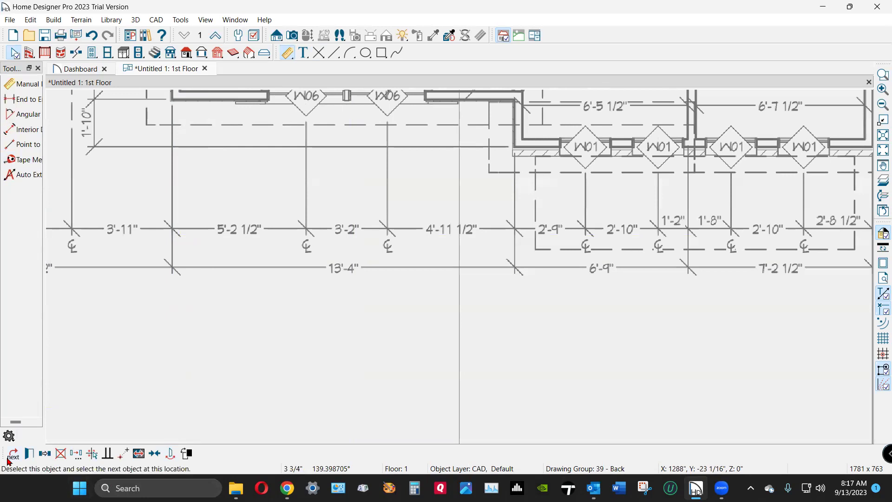
drag(9, 461, 79, 402)
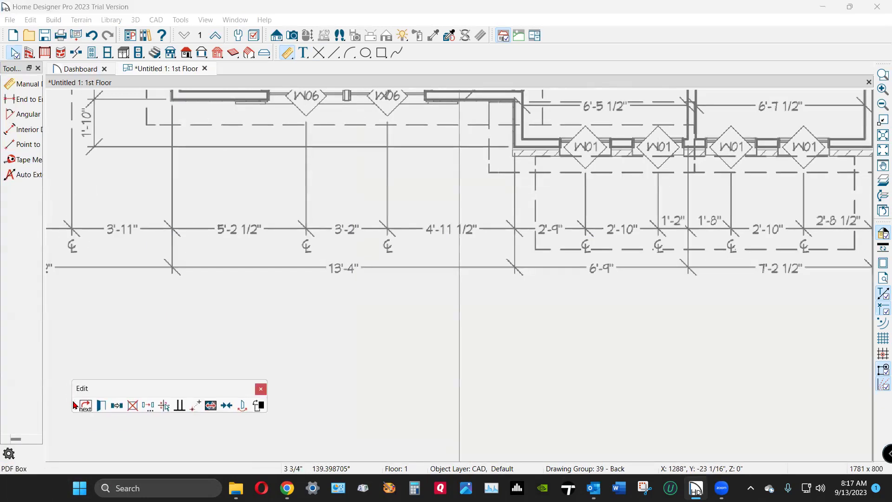
Pick both ends of the 13'-4" dimension for Point to Point Resize and begin entering 13'
click(211, 406)
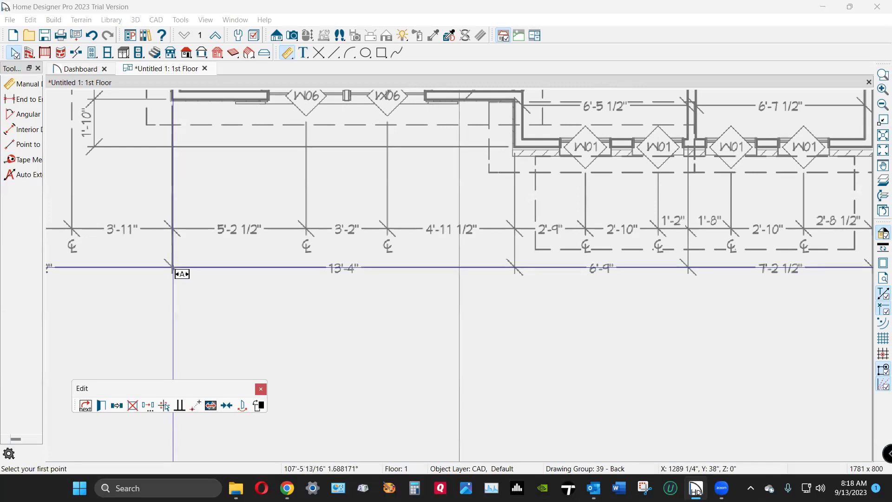
click(173, 267)
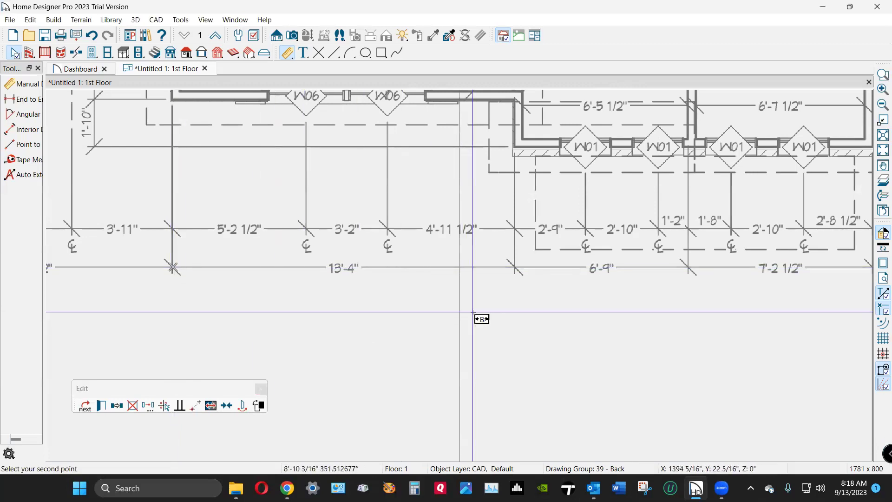
click(515, 267)
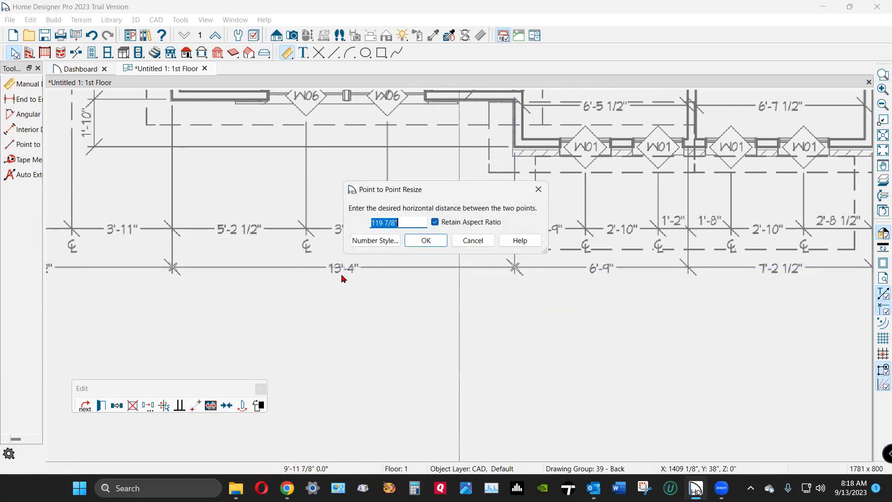
text(13' 4)
Apply the 13'-4" resize, deselect the plan, and zoom back to the dimension strings
key(Return)
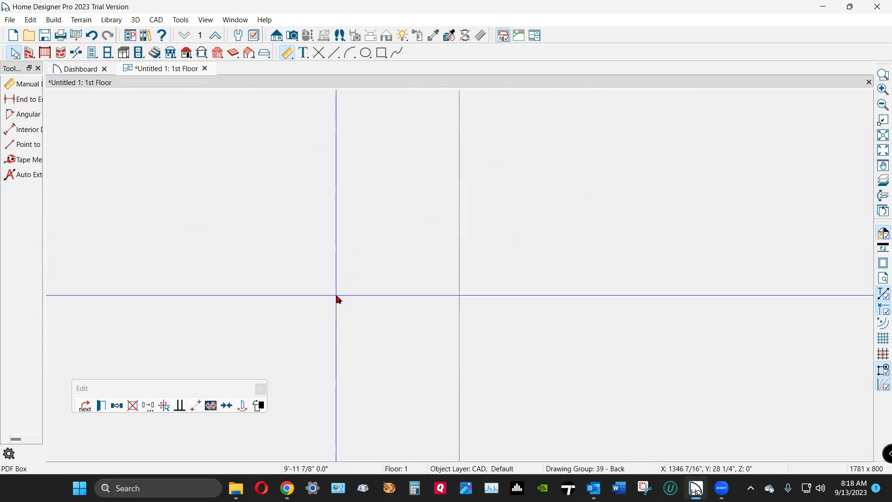
key(Escape)
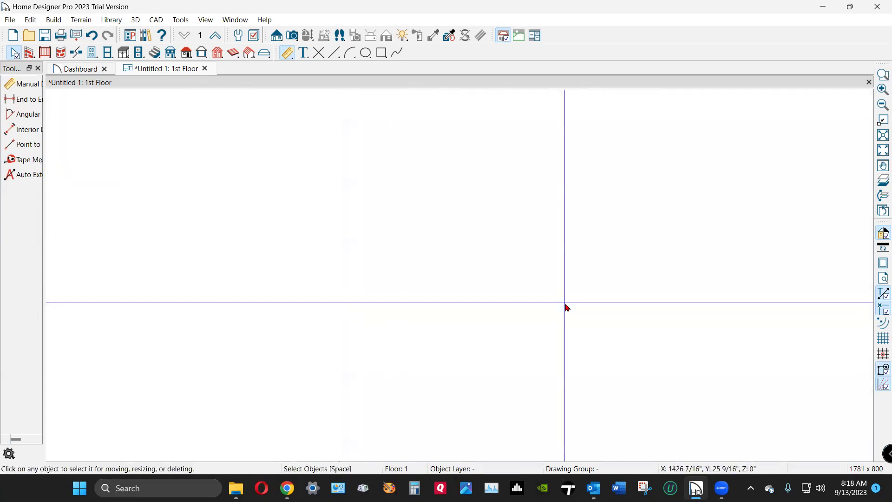
scroll(567, 307, down, 5)
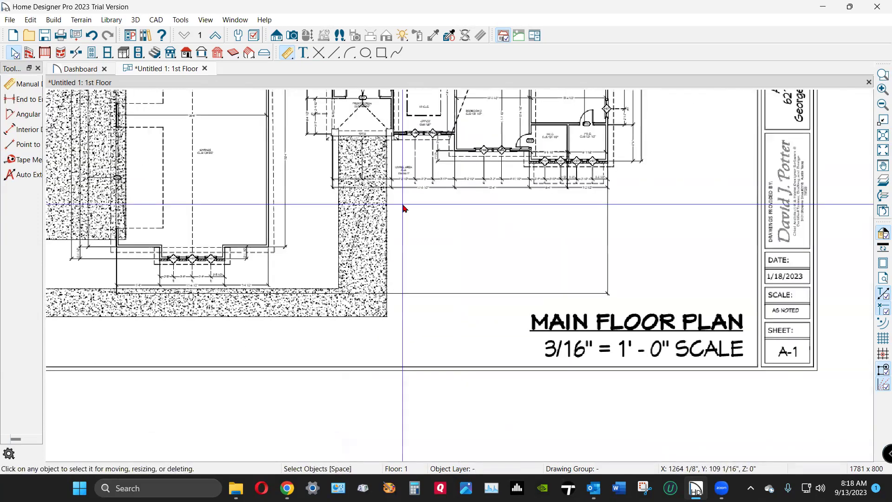
scroll(403, 209, down, 1)
scroll(417, 180, up, 5)
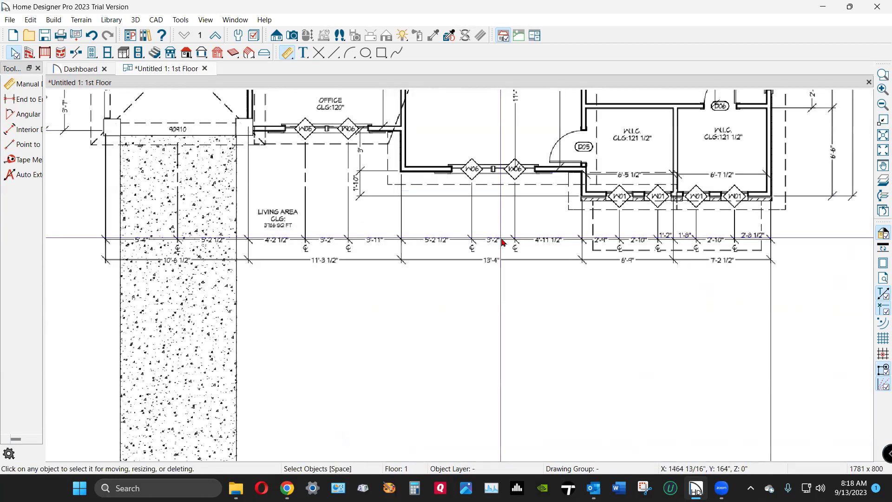
click(288, 52)
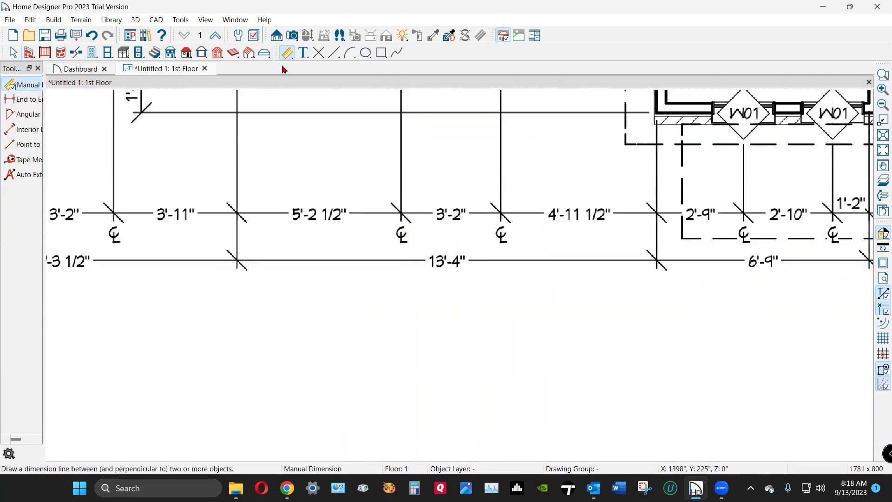
click(23, 160)
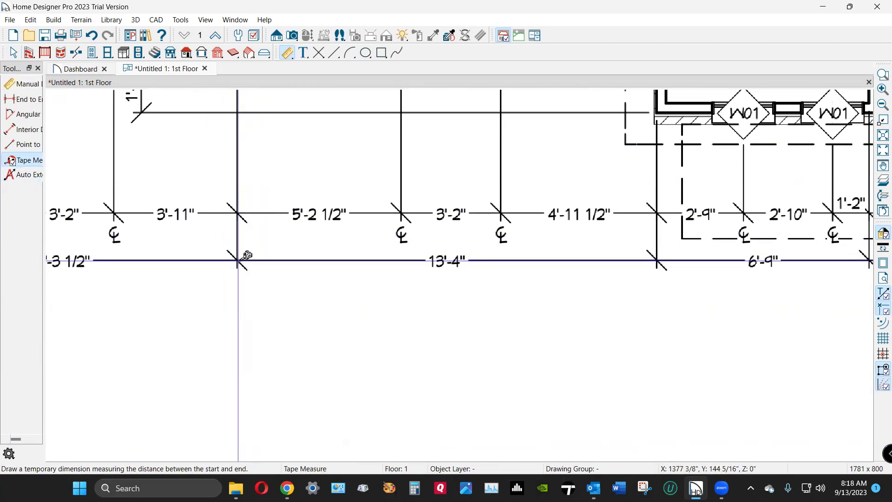
mouse_move(238, 261)
mouse_down()
mouse_move(357, 228)
mouse_move(488, 260)
mouse_move(657, 260)
mouse_up()
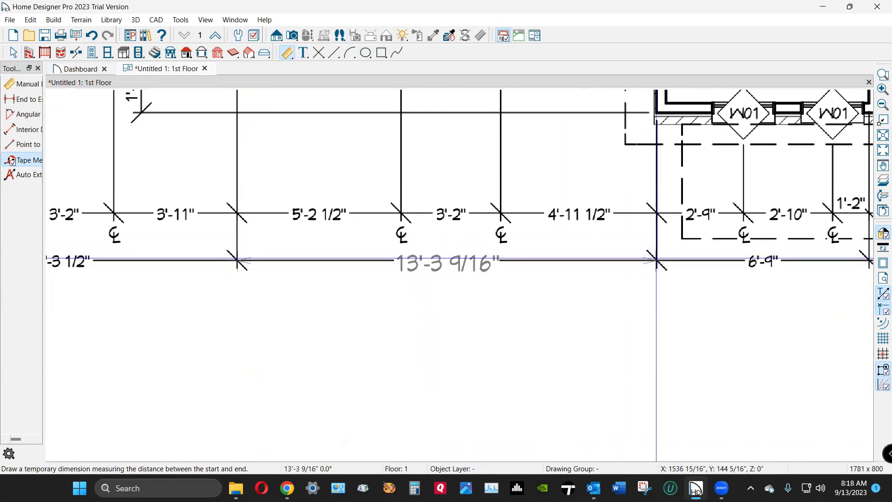
drag(656, 259, 549, 298)
scroll(292, 311, down, 5)
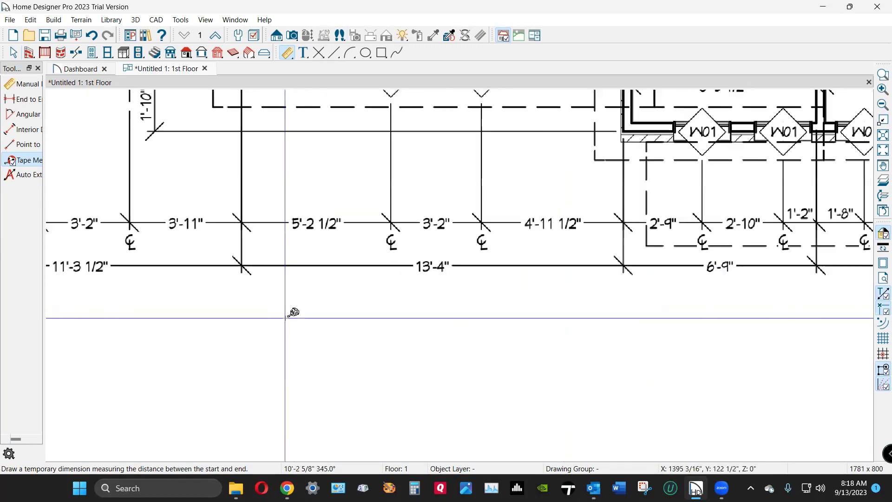
scroll(210, 301, down, 1)
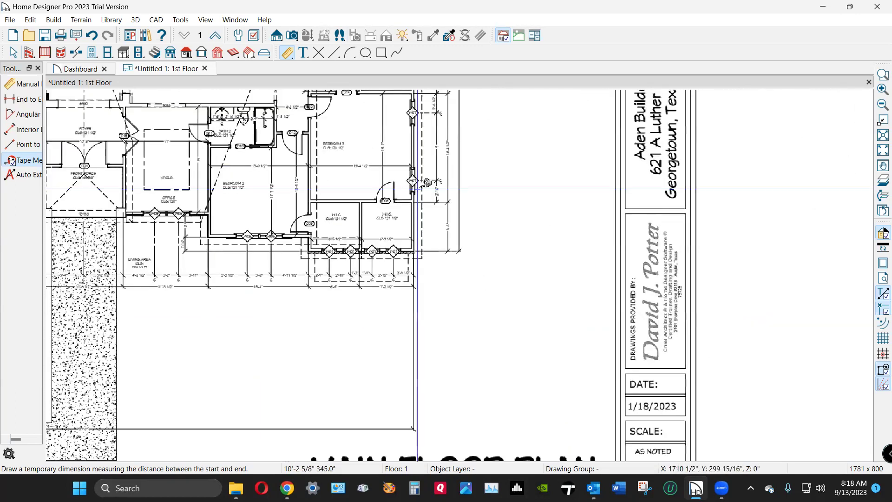
scroll(426, 183, down, 3)
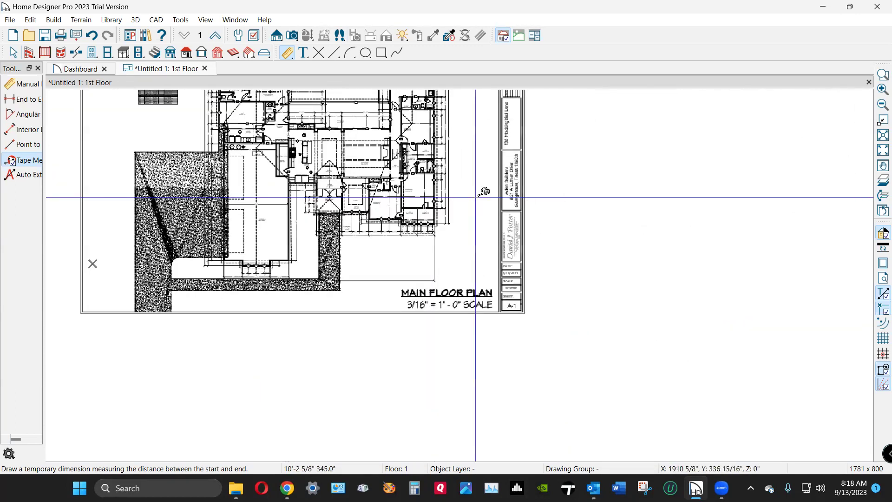
scroll(484, 191, up, 2)
scroll(465, 139, up, 5)
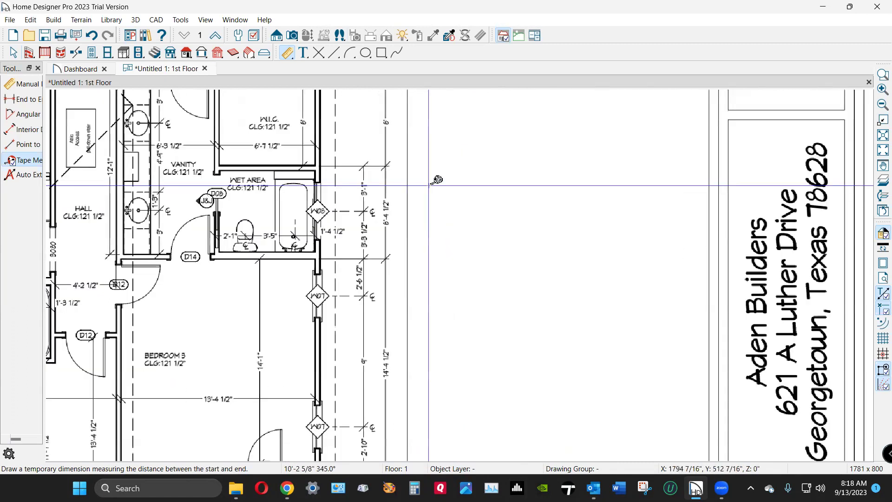
scroll(389, 153, down, 2)
key(Down)
key(Down)
key(Down)
key(Down)
scroll(409, 325, up, 3)
scroll(410, 293, down, 2)
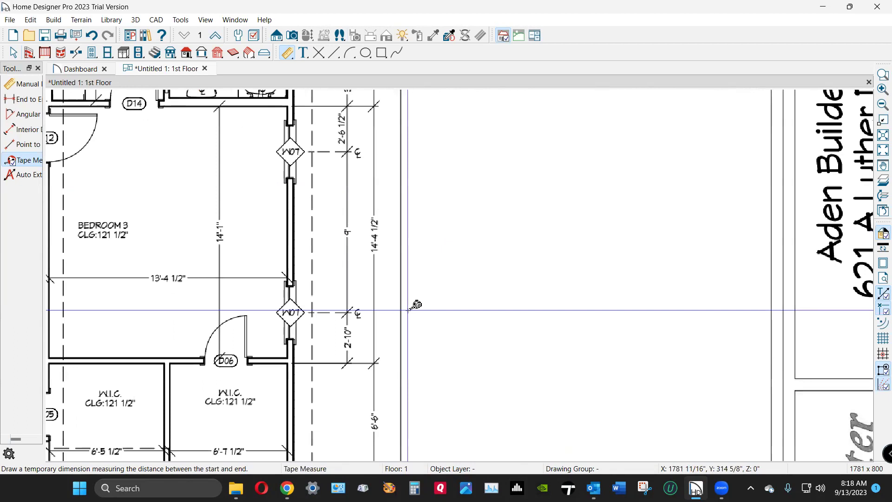
key(space)
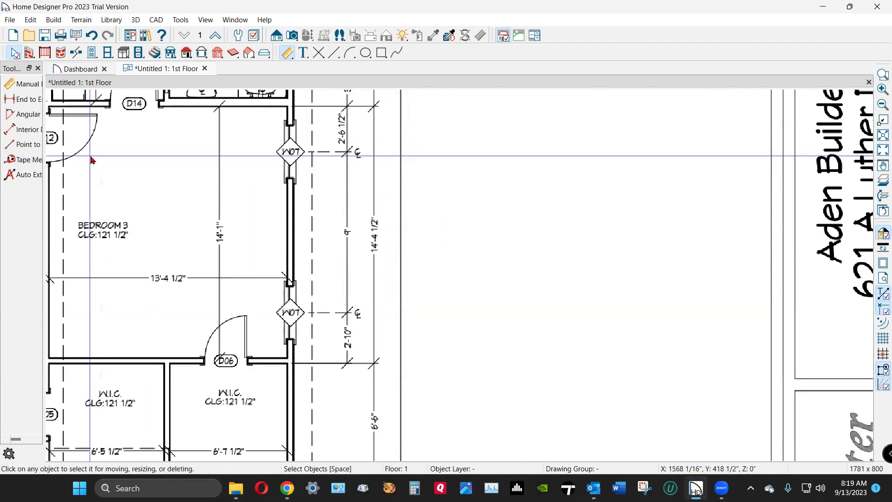
Select the PDF plan and start a Point to Point Resize
click(352, 205)
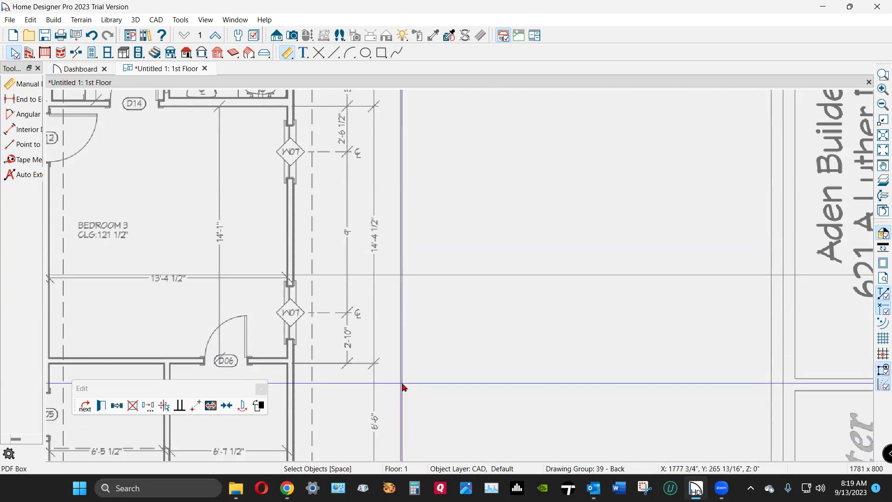
scroll(413, 385, down, 5)
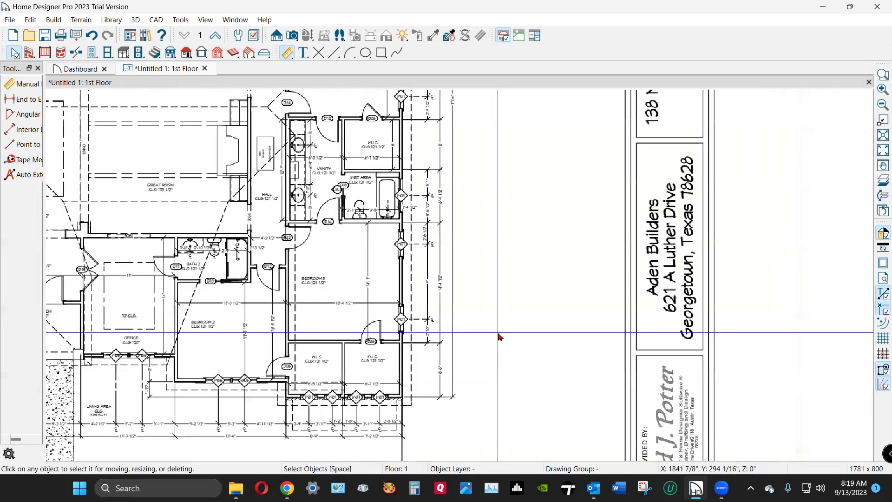
click(423, 306)
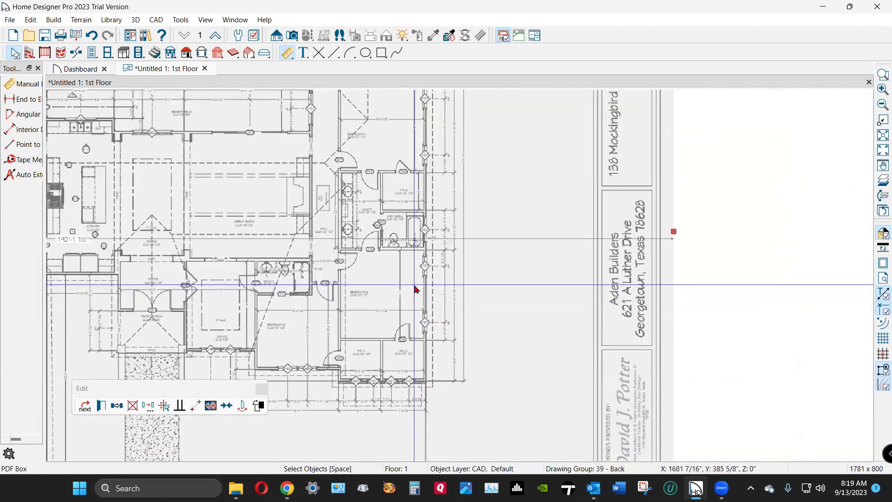
key(Escape)
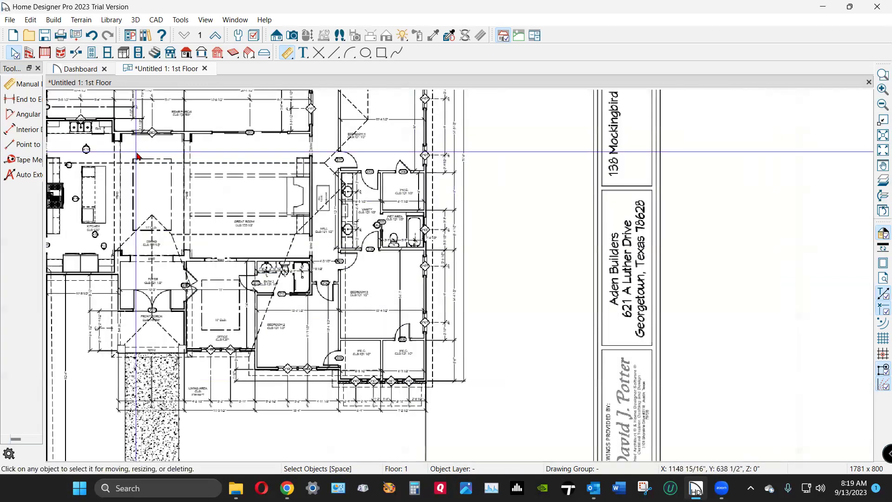
click(227, 214)
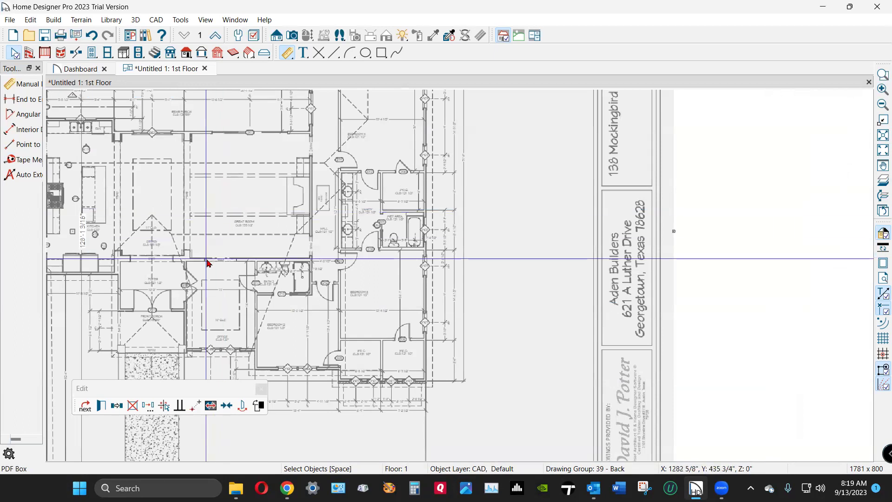
click(211, 406)
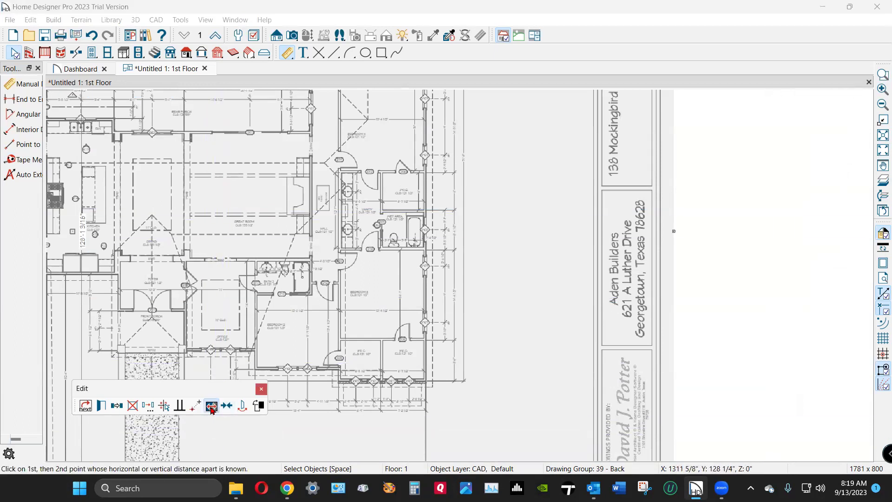
Pick the lower and upper ends of the 14'-4 1/2" Bedroom 3 dimension
scroll(426, 310, up, 1)
scroll(426, 310, up, 4)
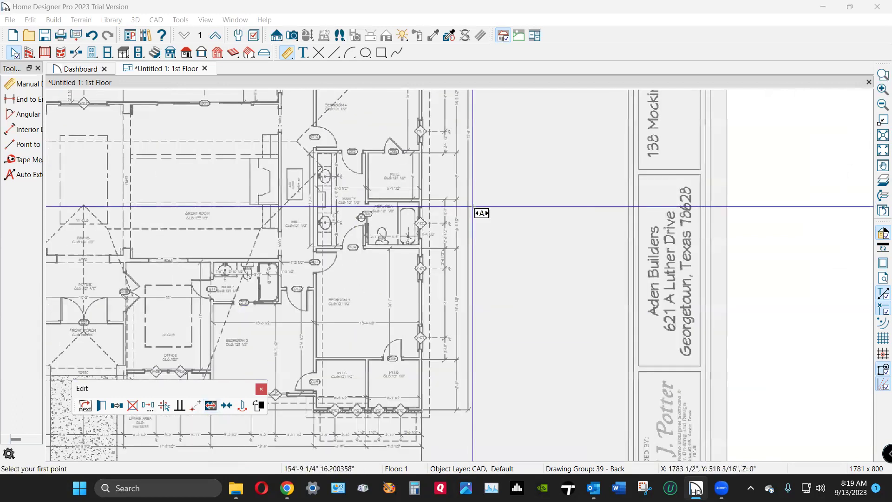
scroll(455, 337, up, 1)
scroll(518, 261, down, 1)
scroll(444, 389, up, 1)
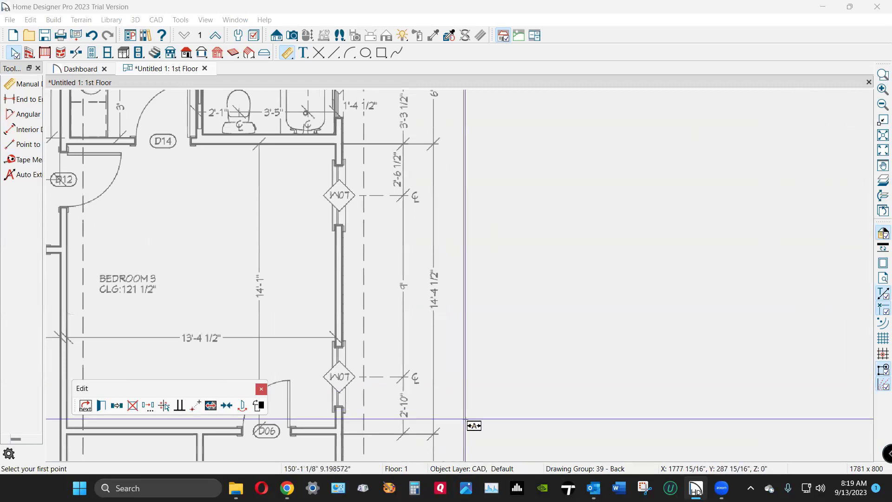
click(435, 433)
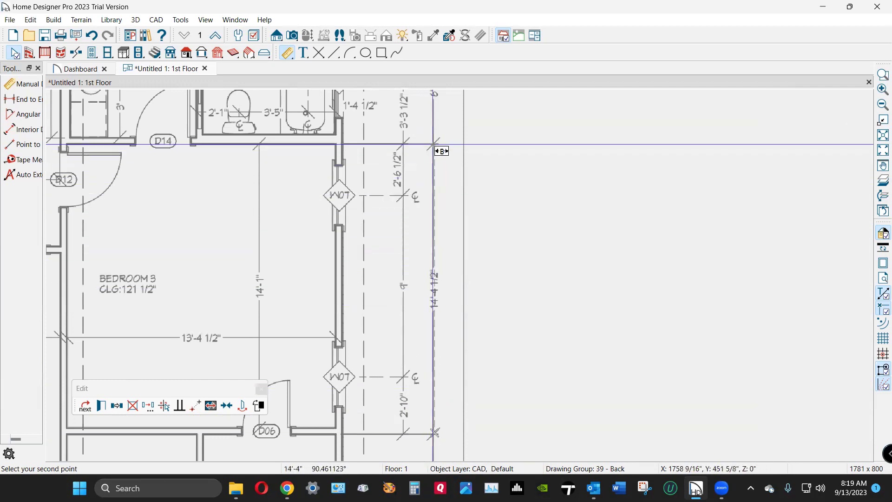
click(435, 145)
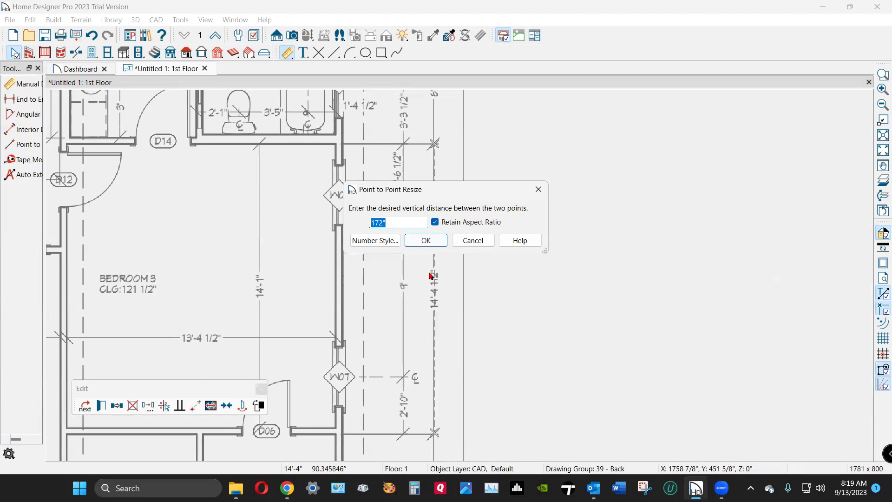
Enter 14' 4.5" as the true span, keeping Retain Aspect Ratio, and confirm
text(14' 4.5)
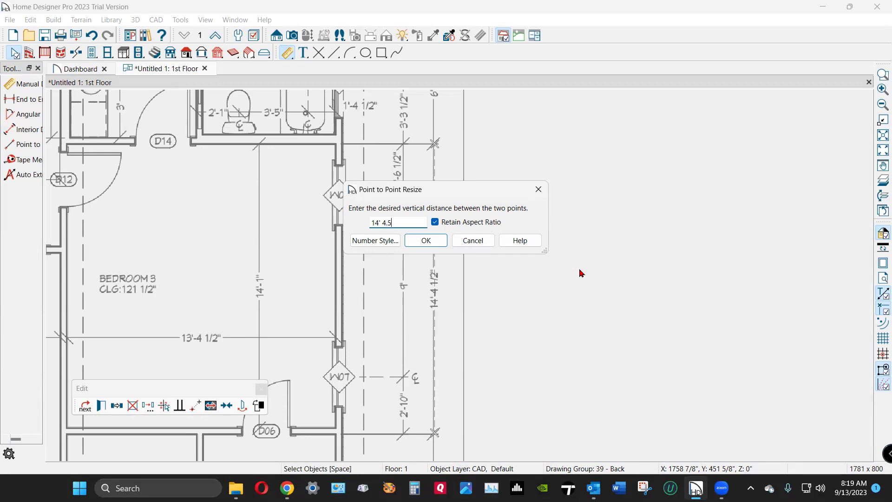
text(")
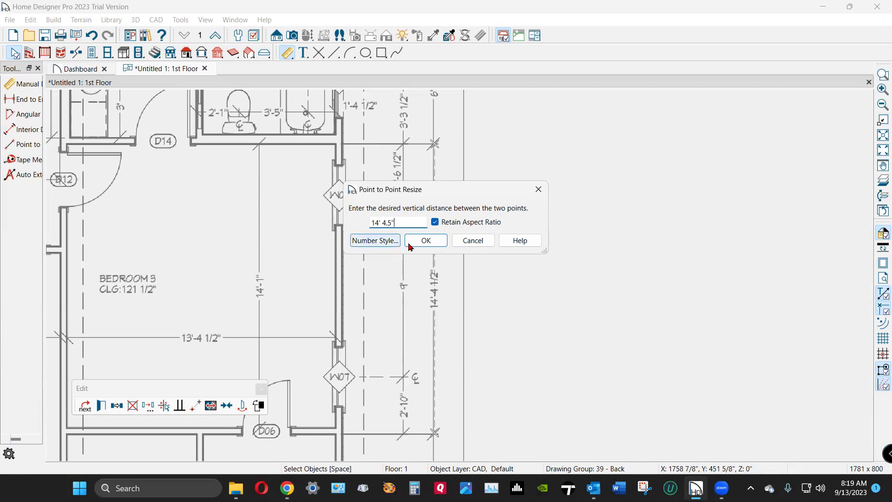
click(424, 242)
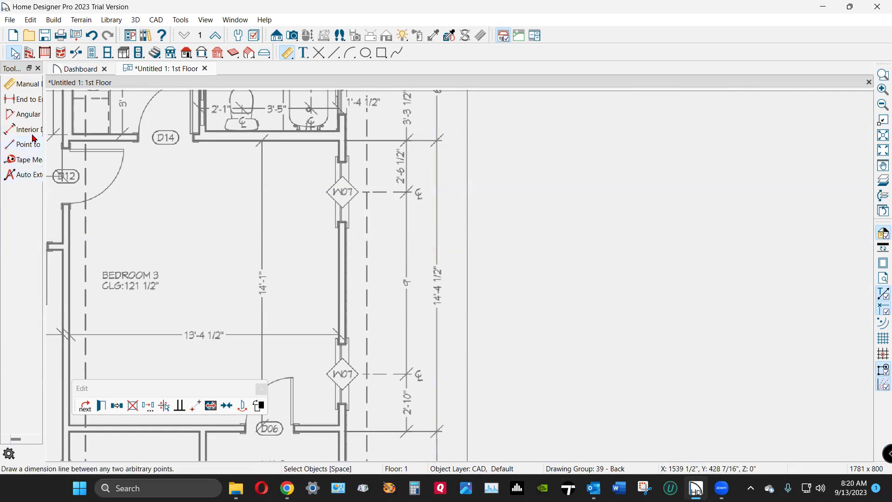
Tape-measure the Bedroom 3 wall span, confirming it reads about 14'-4 3/8"
click(20, 160)
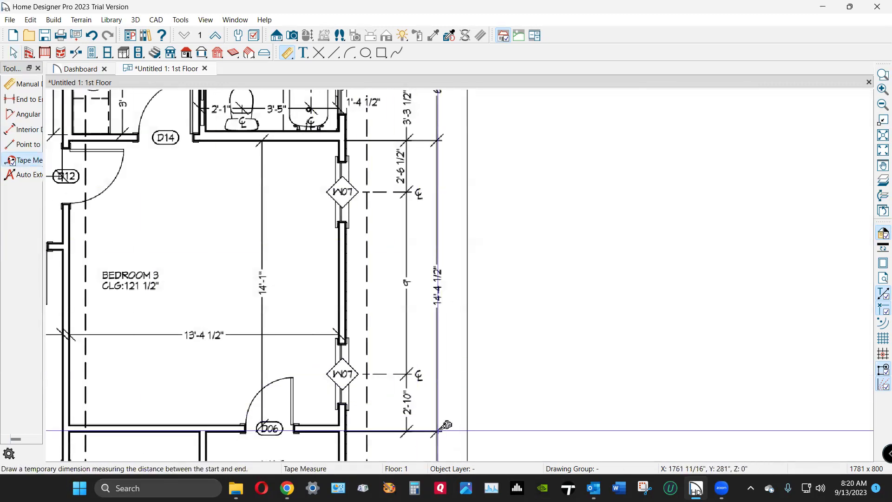
drag(438, 431, 437, 141)
scroll(637, 322, down, 2)
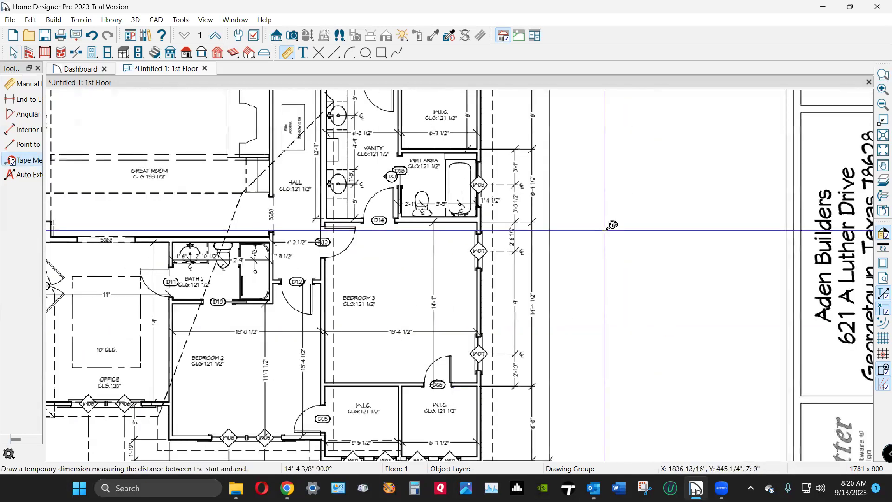
scroll(611, 225, down, 2)
scroll(568, 190, down, 1)
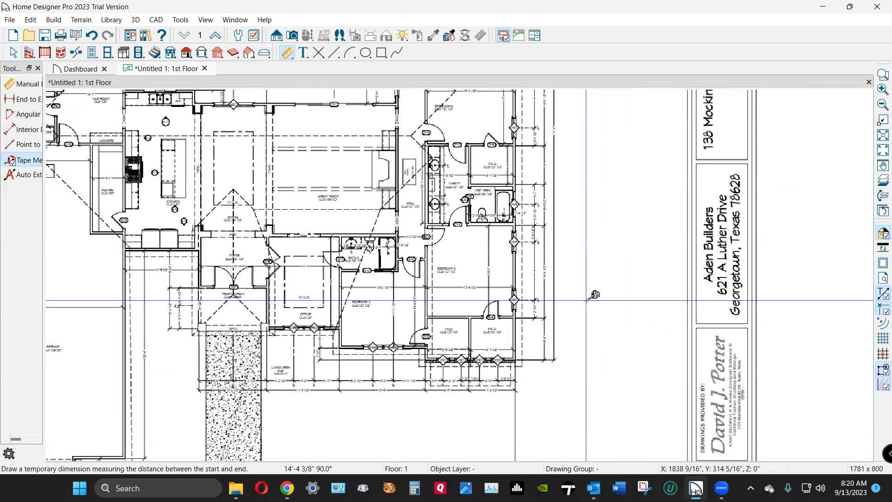
scroll(213, 378, up, 1)
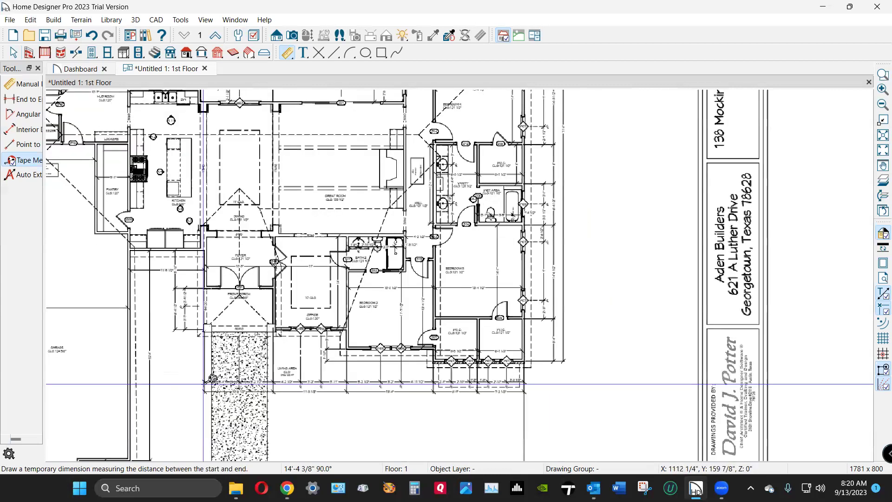
scroll(212, 378, up, 5)
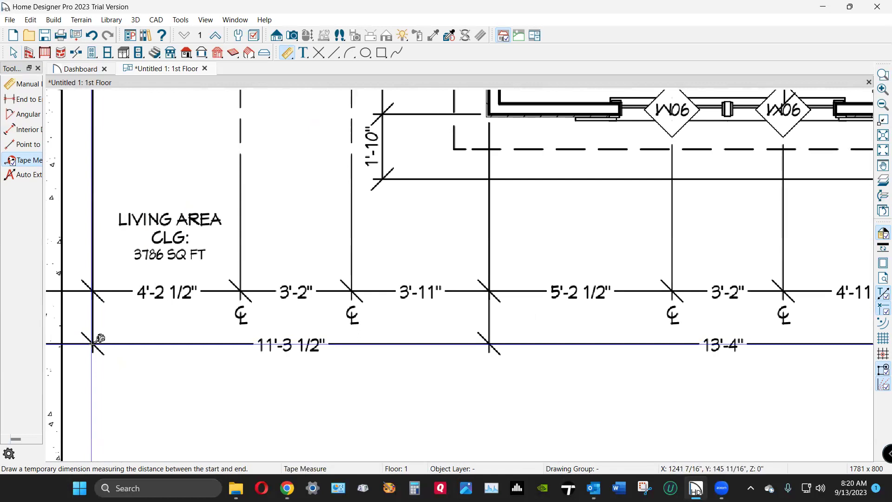
Measure along the 11'-3 1/2" living-area dimension to check the scale
drag(97, 344, 466, 344)
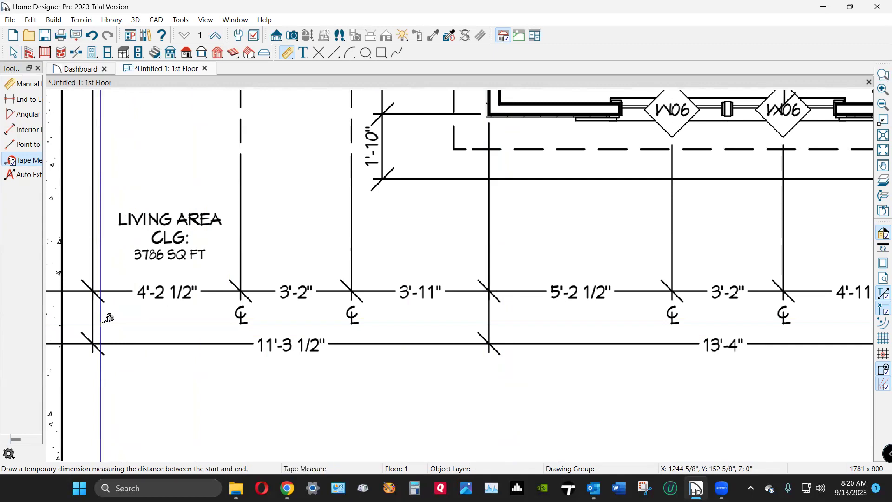
scroll(495, 338, down, 4)
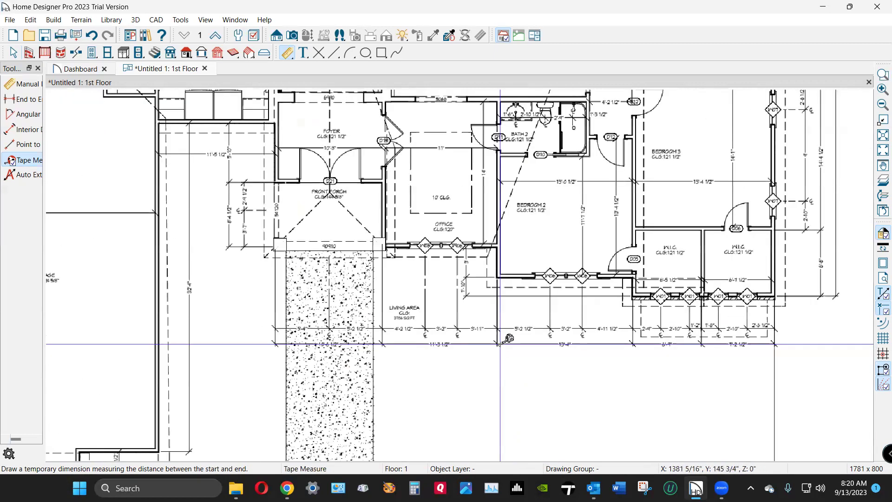
scroll(500, 344, down, 2)
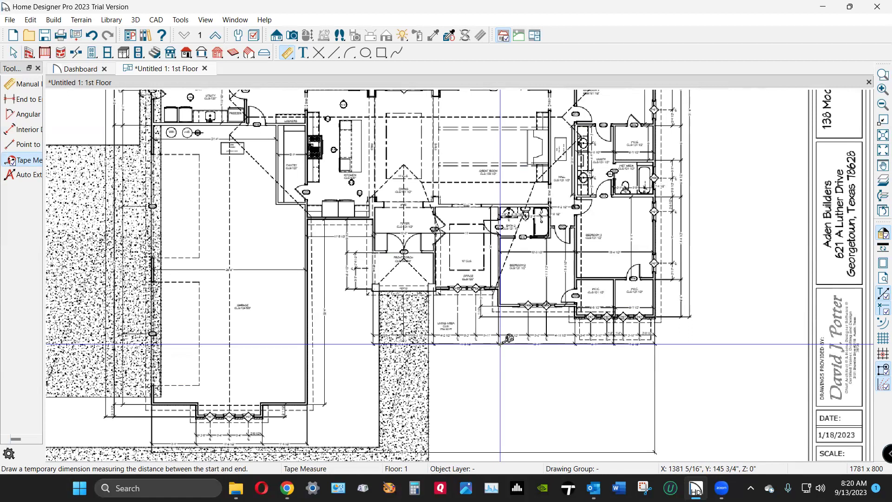
scroll(509, 338, down, 1)
scroll(511, 338, down, 3)
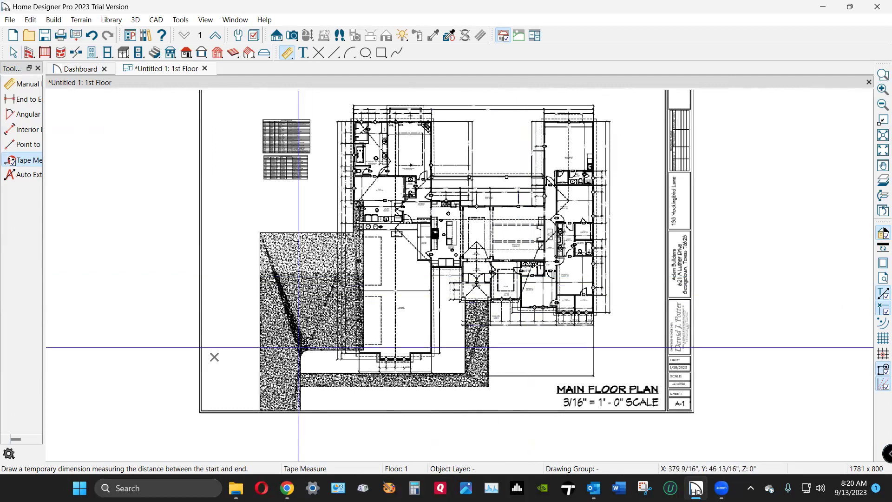
Point-to-point move the plan from the garage wall corner onto the origin marker
key(space)
scroll(324, 382, up, 1)
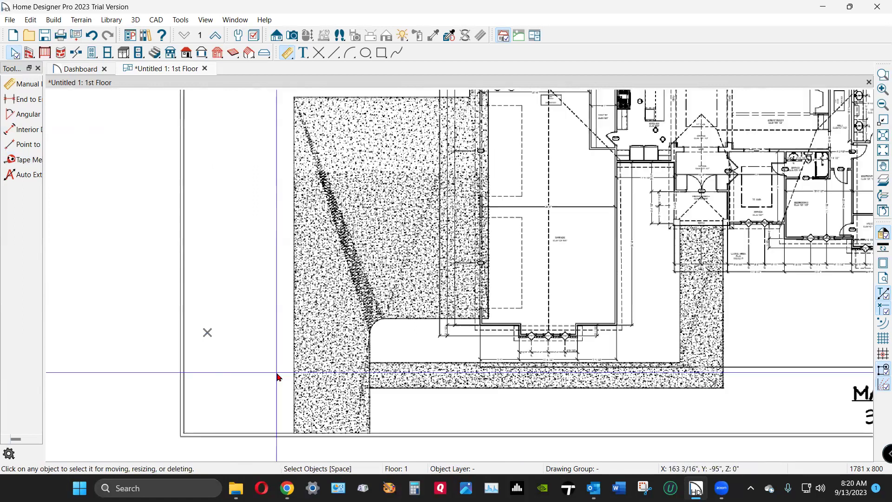
click(277, 377)
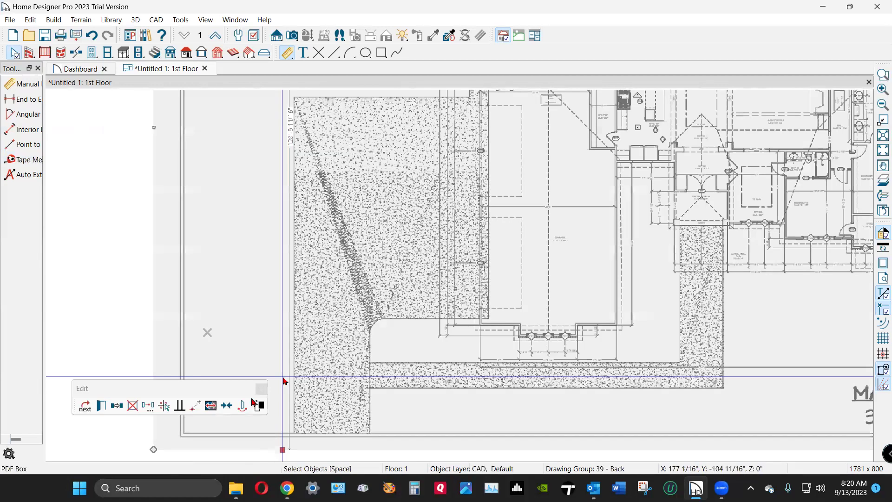
click(195, 406)
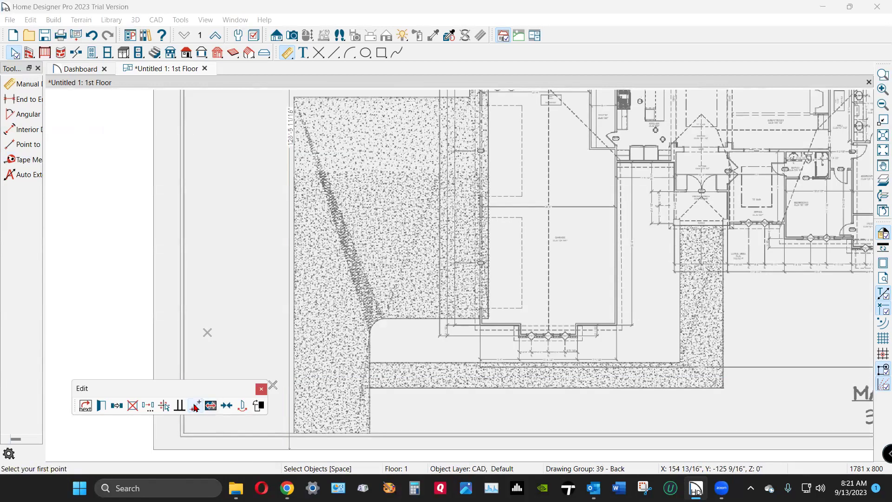
click(481, 326)
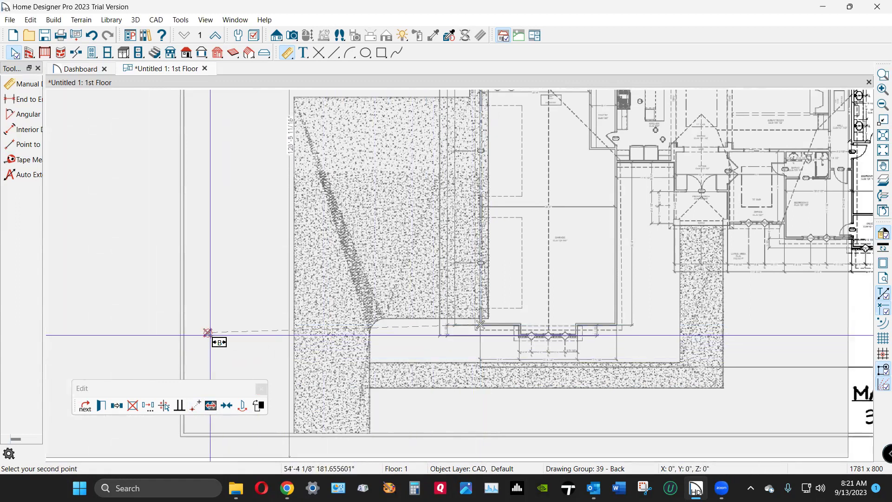
scroll(208, 332, right, 5)
key(Escape)
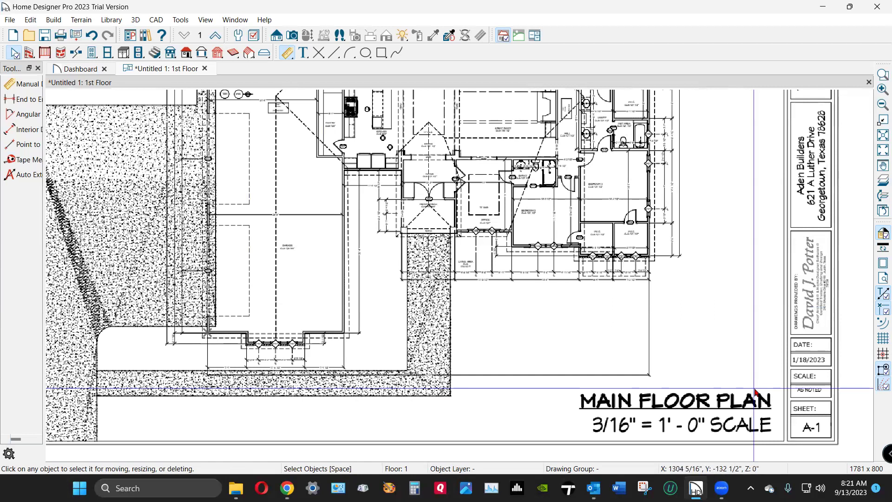
scroll(767, 387, down, 1)
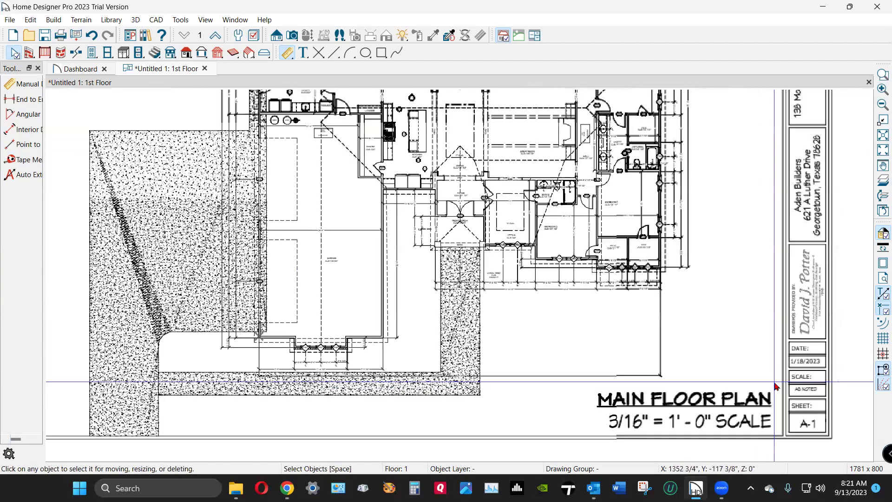